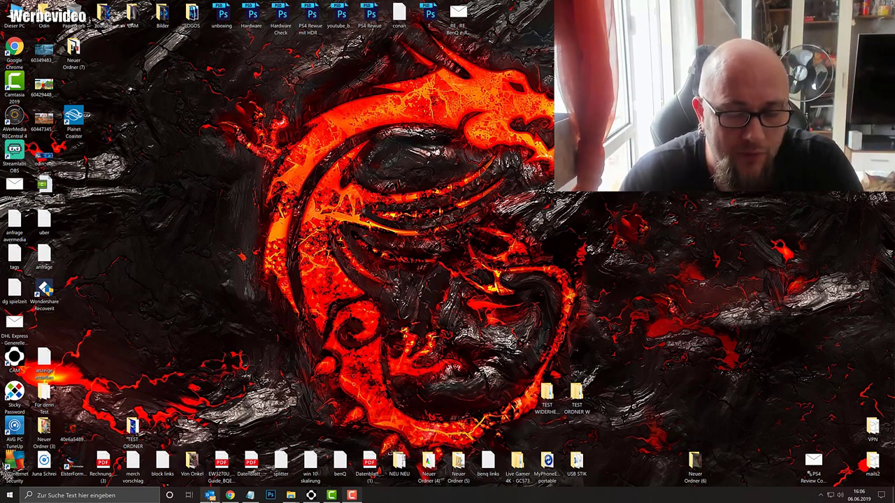
Open the Renderforest German homepage (renderforest.com/de) in Chrome
{"action": "mouse_move", "coordinate": [211, 497]}
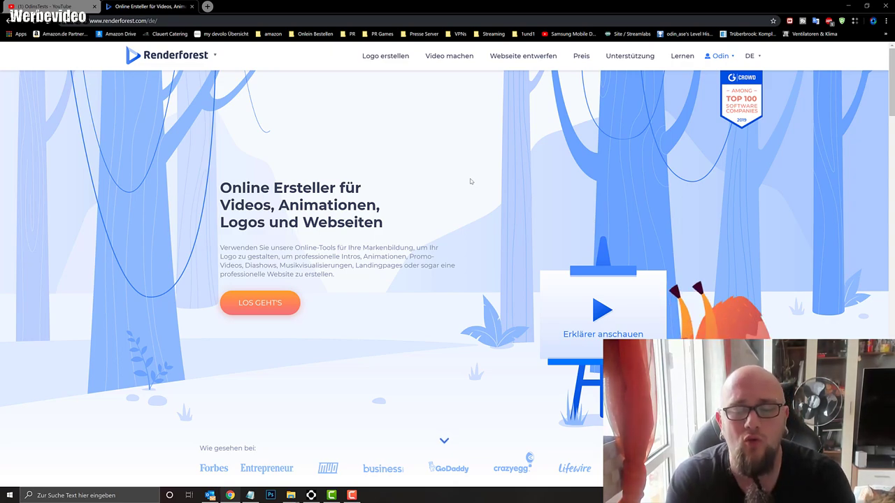
Show the yearly subscription plans on the Renderforest pricing page
{"action": "left_click", "coordinate": [580, 60]}
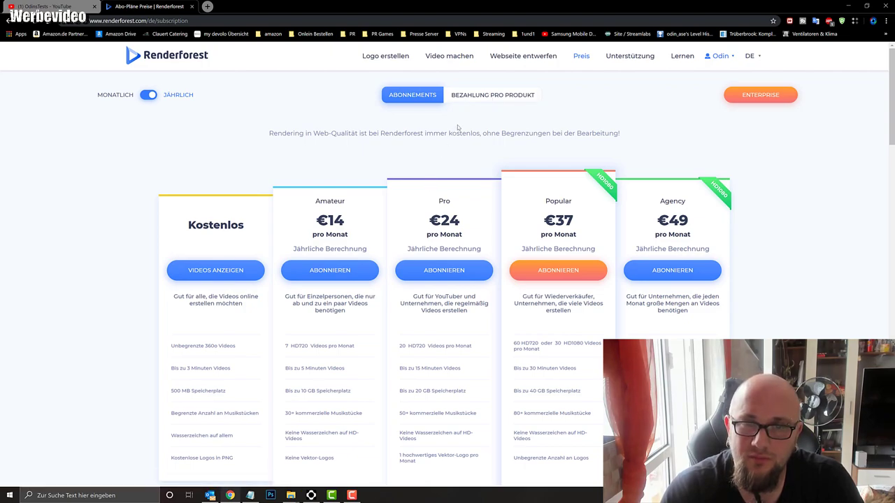
Review the pay-per-product video and logo prices, then go to the logo maker page
{"action": "left_click", "coordinate": [482, 94]}
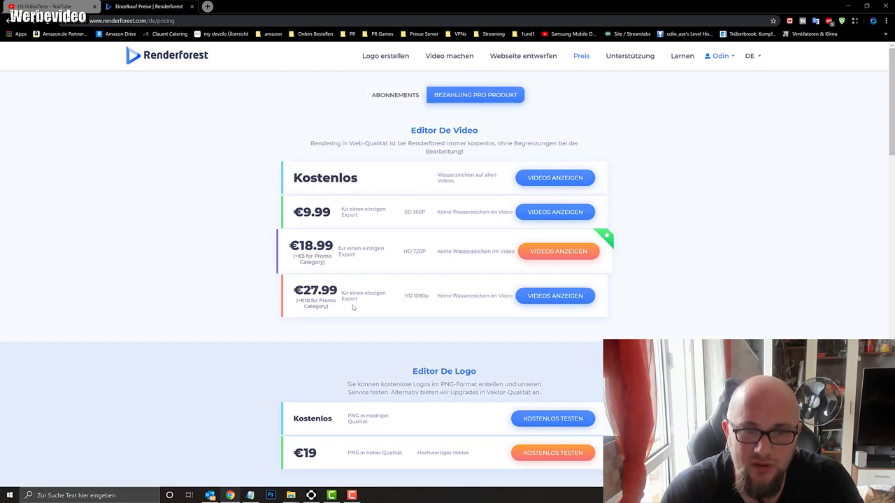
{"action": "scroll", "coordinate": [438, 301], "scroll_direction": "down", "scroll_amount": 2}
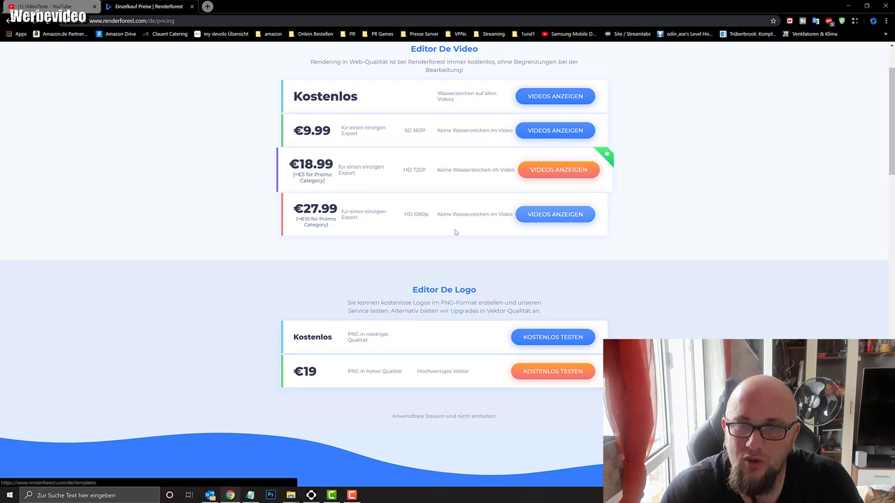
{"action": "scroll", "coordinate": [413, 255], "scroll_direction": "up", "scroll_amount": 2}
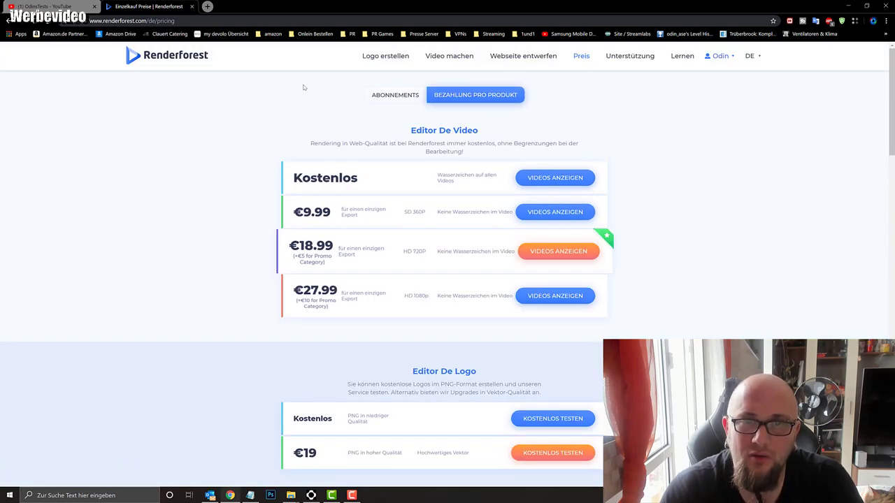
{"action": "left_click", "coordinate": [389, 57]}
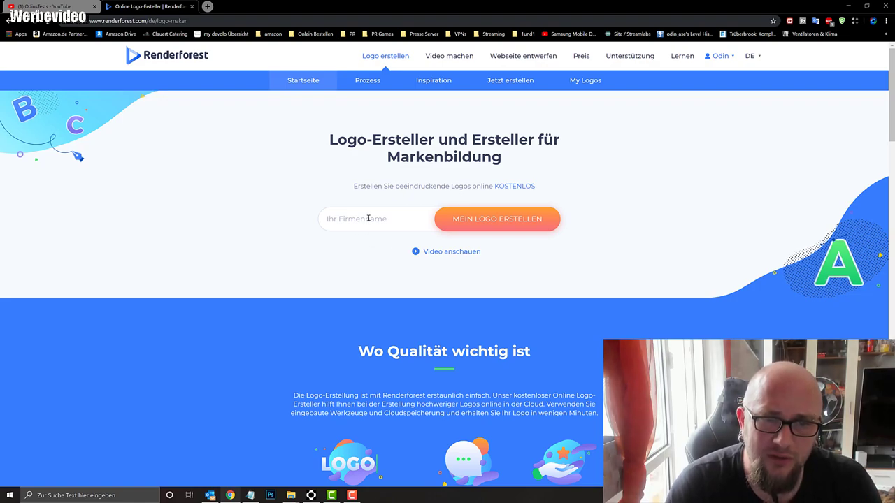
Enter the company name 'Odin' and start creating the logo
{"action": "left_click", "coordinate": [367, 218]}
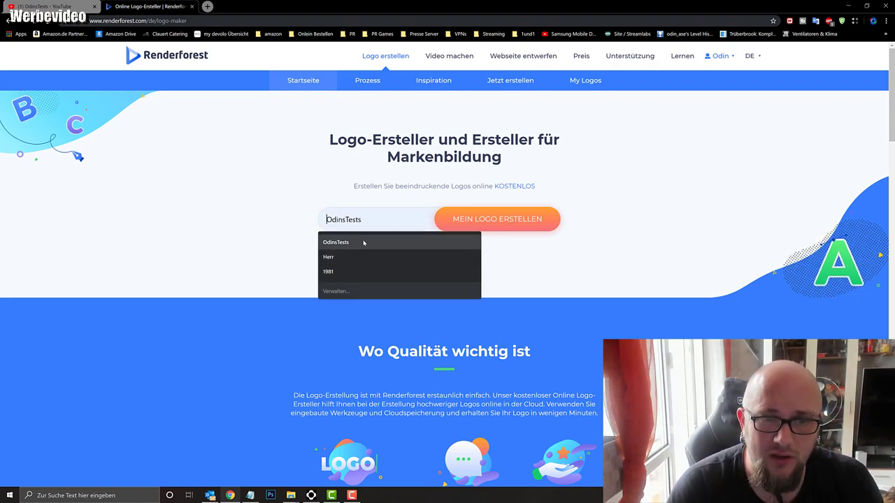
{"action": "type", "text": "O"}
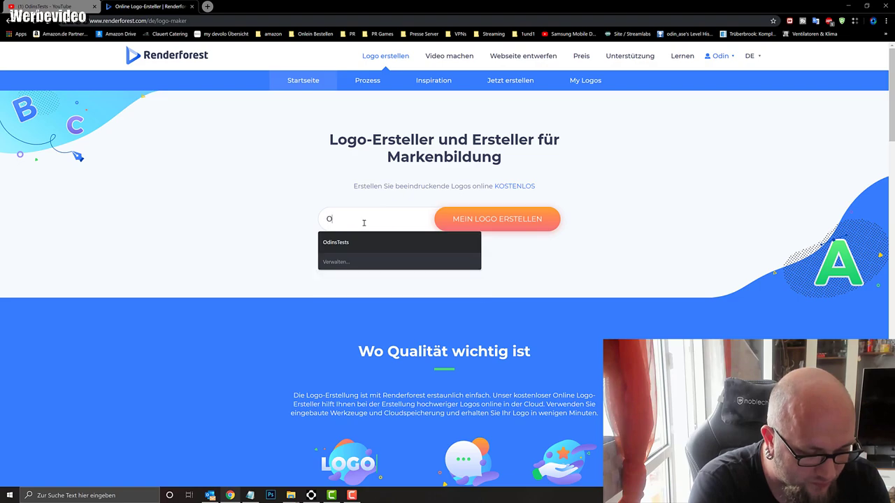
{"action": "type", "text": "din"}
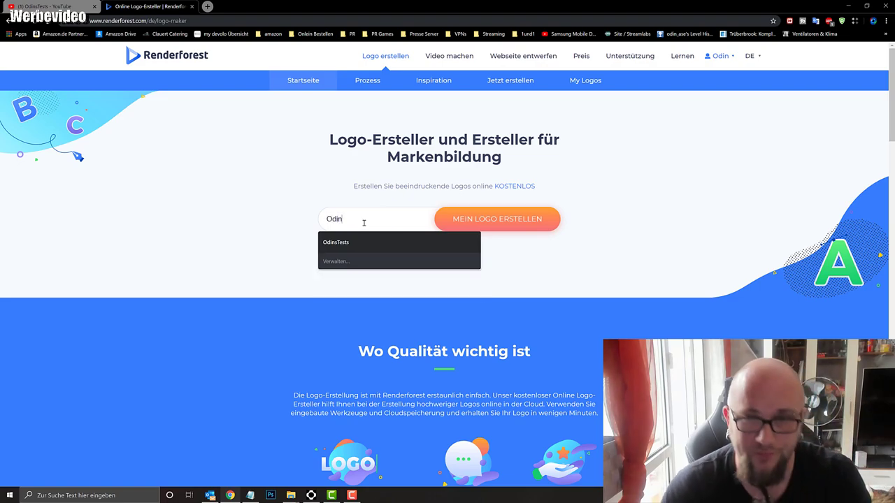
{"action": "left_click", "coordinate": [469, 216]}
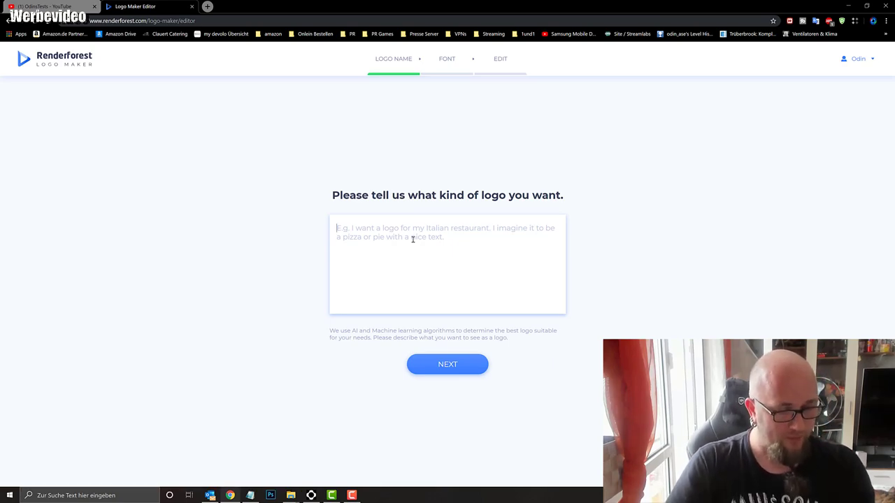
Describe the logo as 'Gaming Youtube Talk Livestreams Tutorials Technik' and continue
{"action": "type", "text": "Gam"}
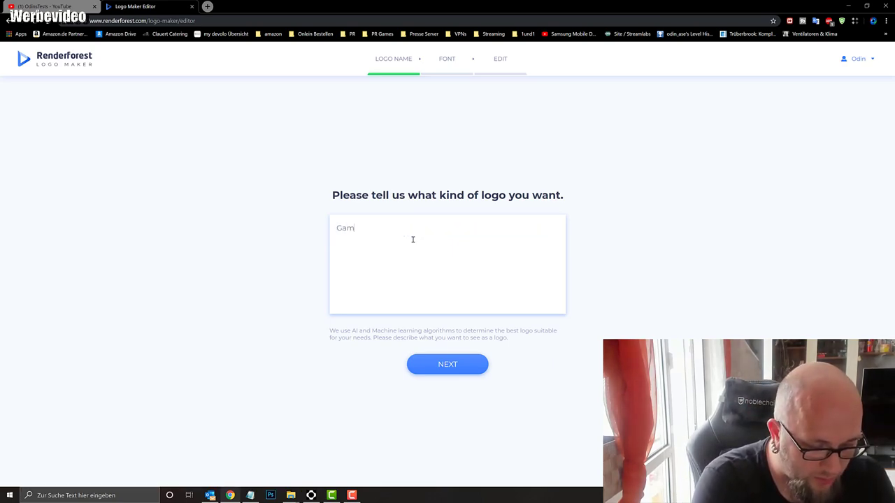
{"action": "type", "text": "ing "}
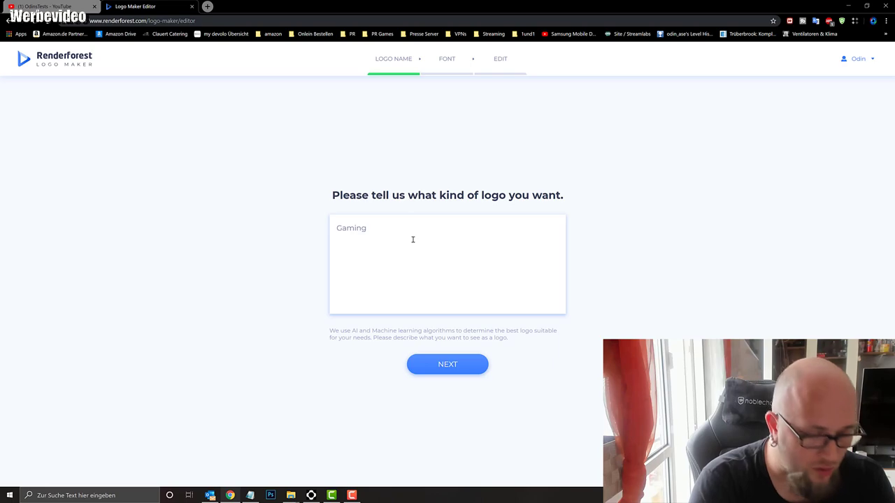
{"action": "type", "text": "Yout"}
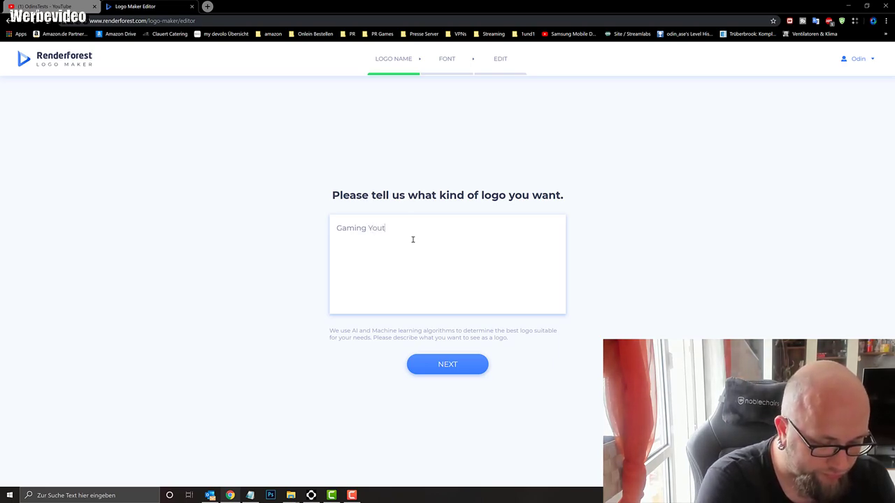
{"action": "type", "text": "ube"}
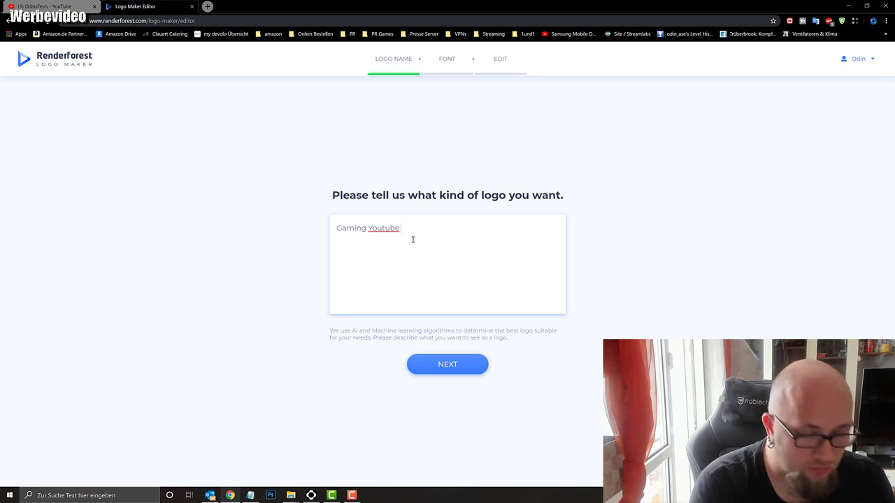
{"action": "type", "text": "l"}
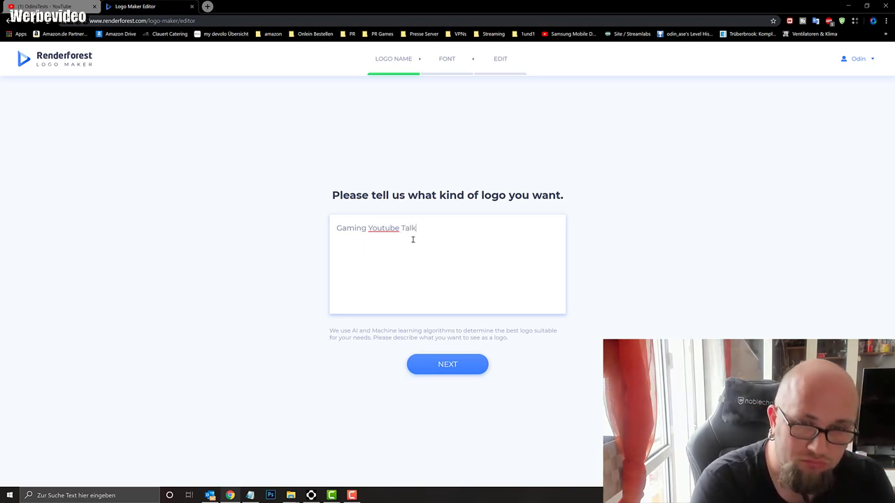
{"action": "type", "text": "k"}
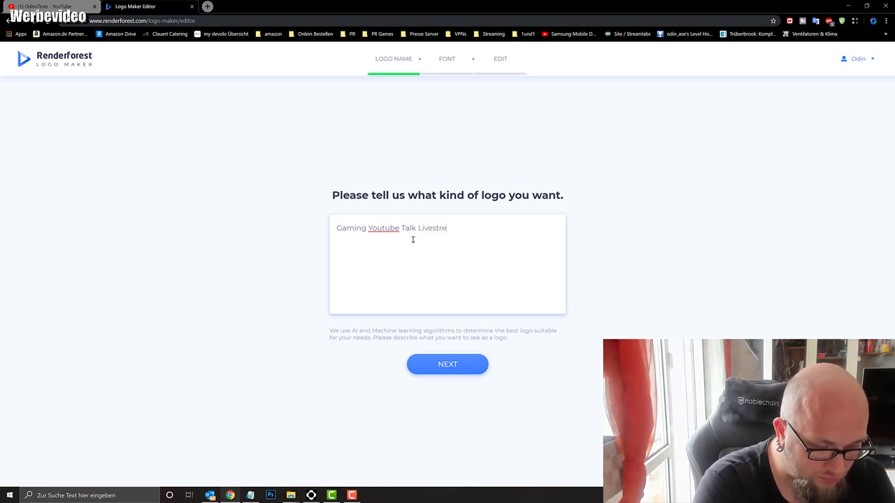
{"action": "type", "text": "ms"}
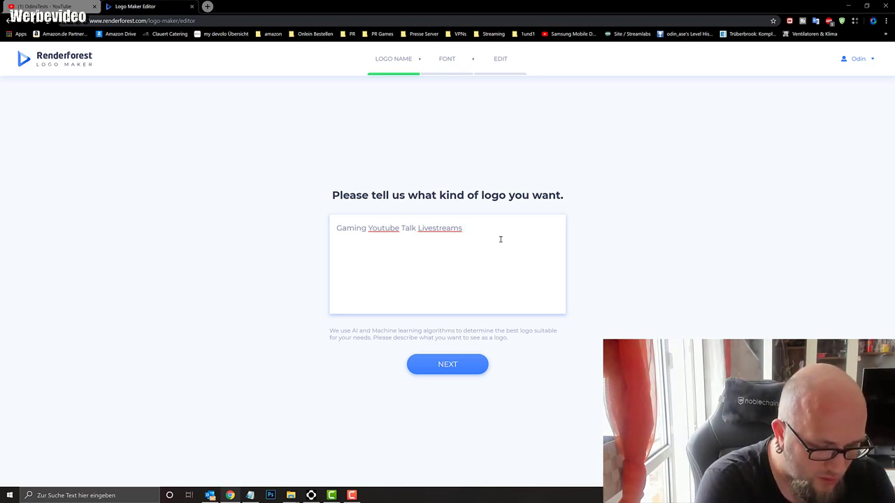
{"action": "type", "text": "Tut"}
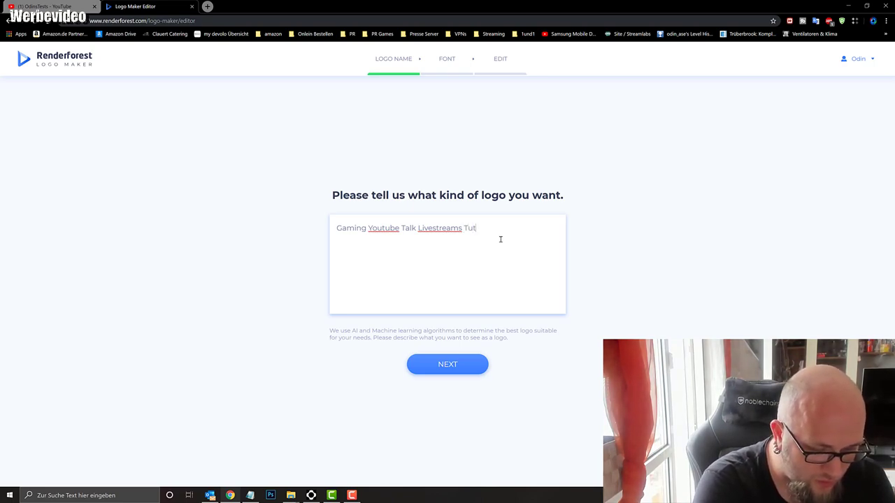
{"action": "type", "text": "orials"}
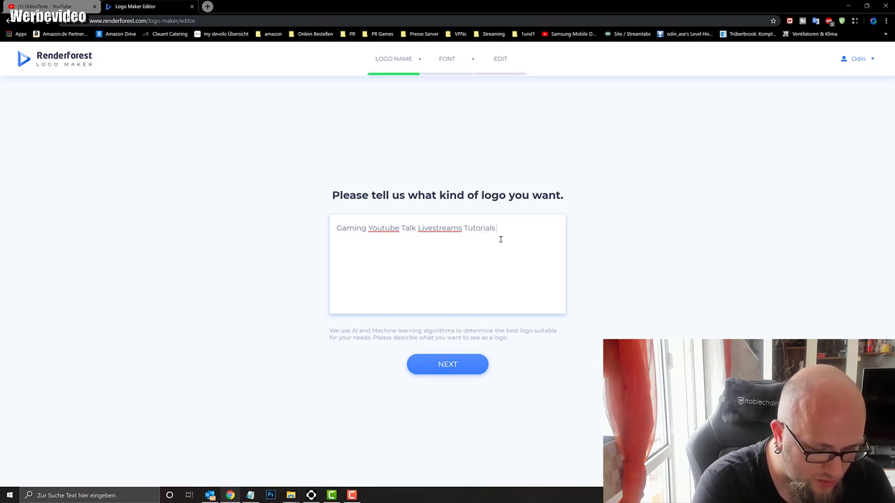
{"action": "type", "text": " Technik"}
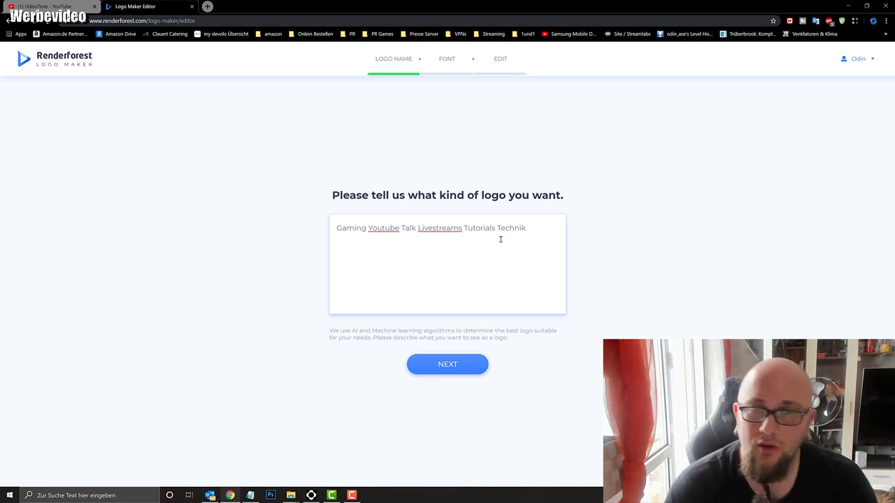
{"action": "left_click", "coordinate": [460, 367]}
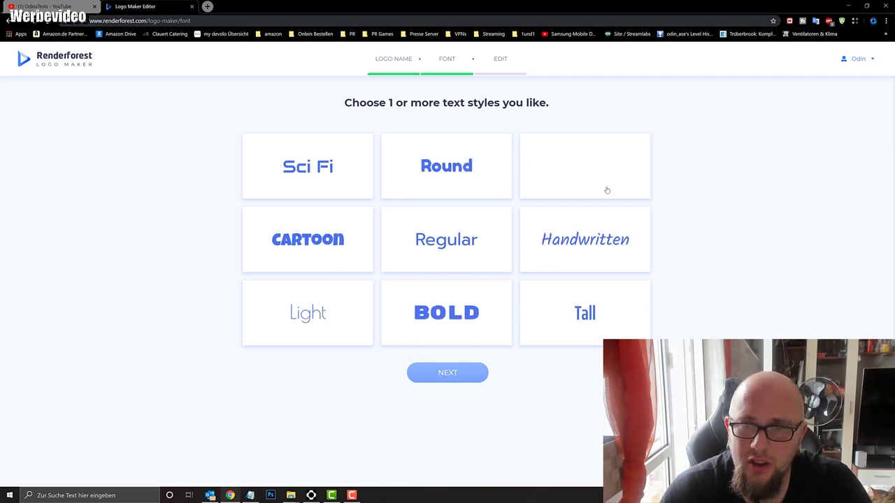
Choose the Handwritten text style and continue to the generated logo designs
{"action": "left_click", "coordinate": [607, 248]}
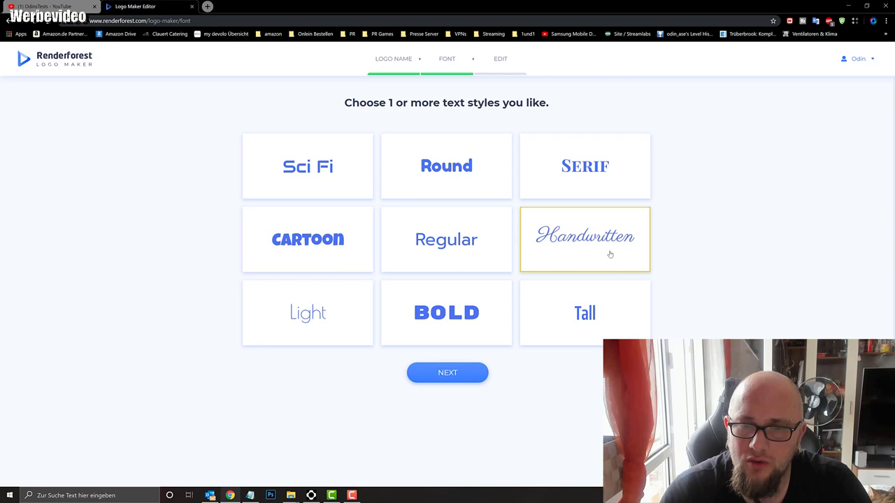
{"action": "left_click", "coordinate": [482, 382]}
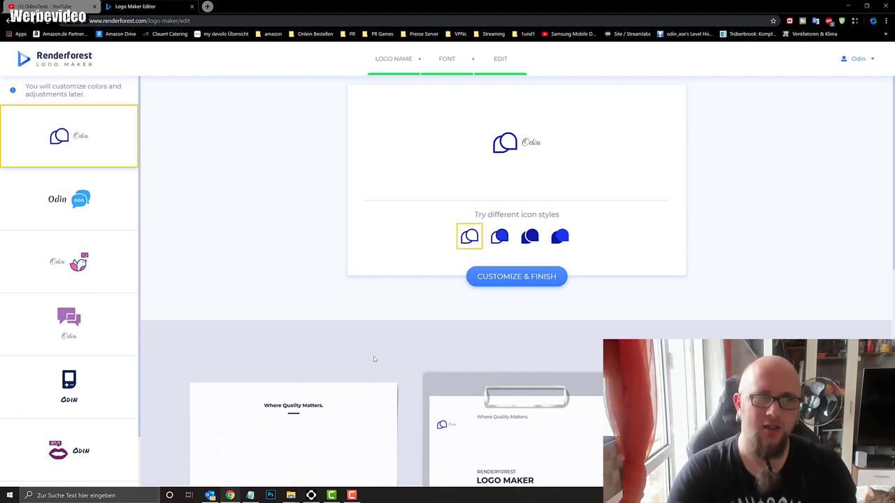
Try the game console, lips and paper-plane designs, then pick the purple chat bubble
{"action": "scroll", "coordinate": [420, 336], "scroll_direction": "down", "scroll_amount": 3}
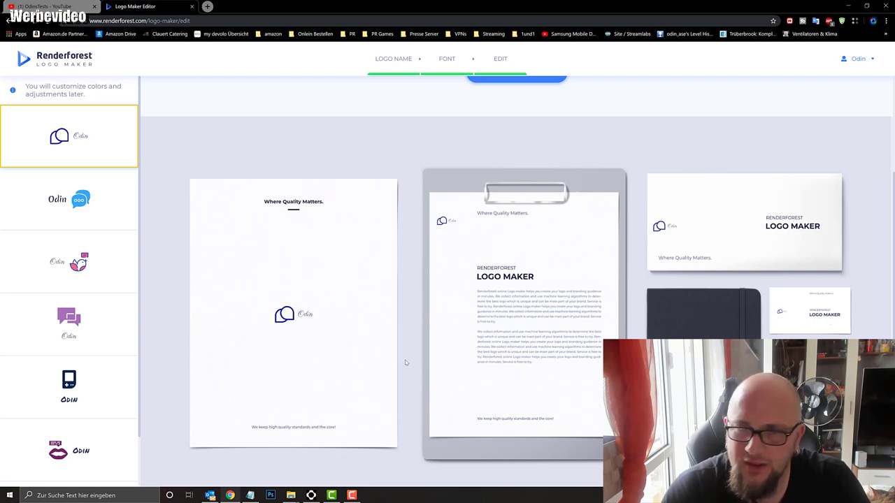
{"action": "left_click", "coordinate": [80, 382]}
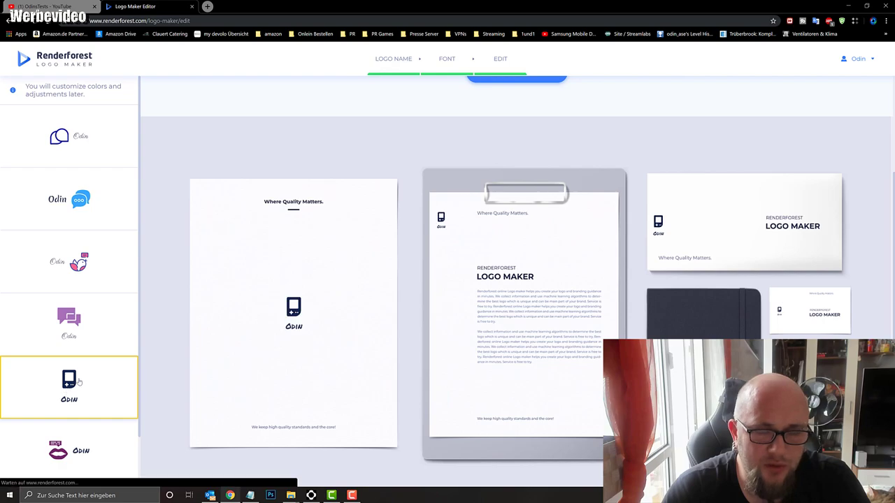
{"action": "scroll", "coordinate": [53, 428], "scroll_direction": "down", "scroll_amount": 2}
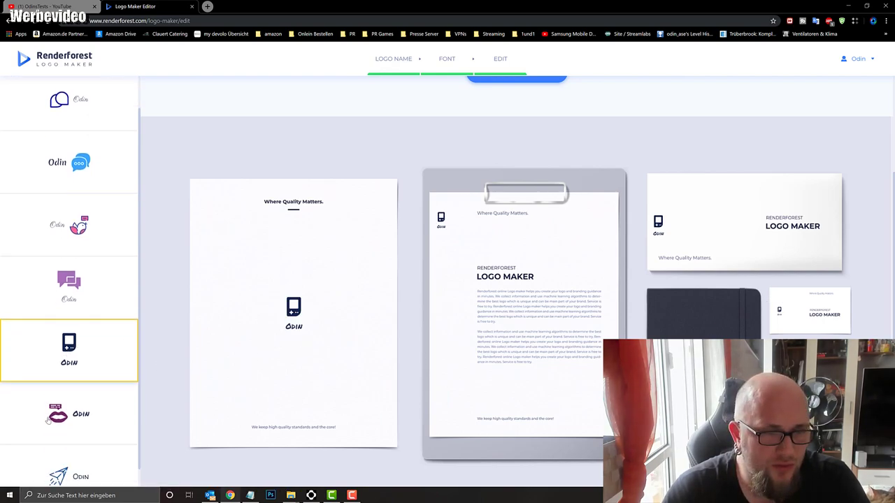
{"action": "left_click", "coordinate": [59, 406]}
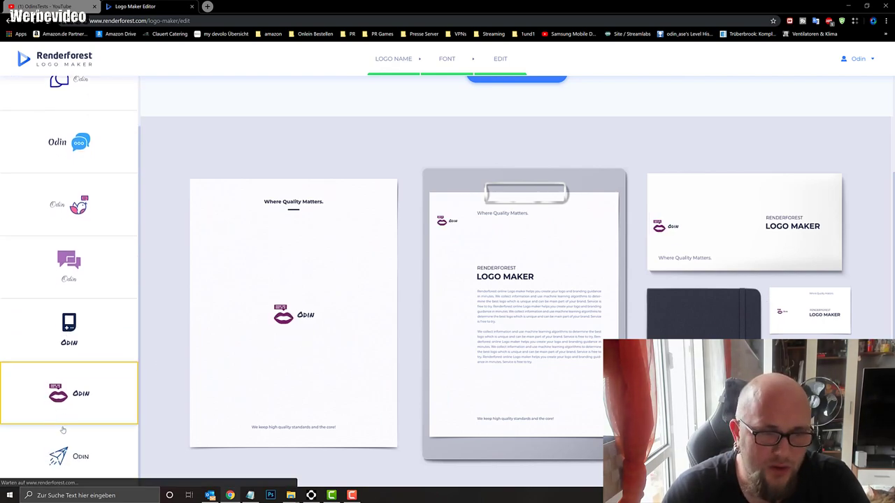
{"action": "left_click", "coordinate": [62, 430]}
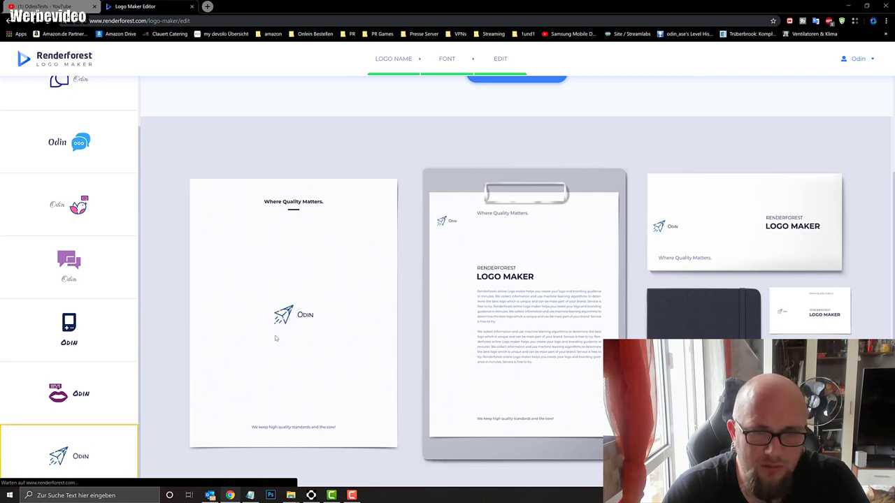
{"action": "scroll", "coordinate": [148, 259], "scroll_direction": "up", "scroll_amount": 3}
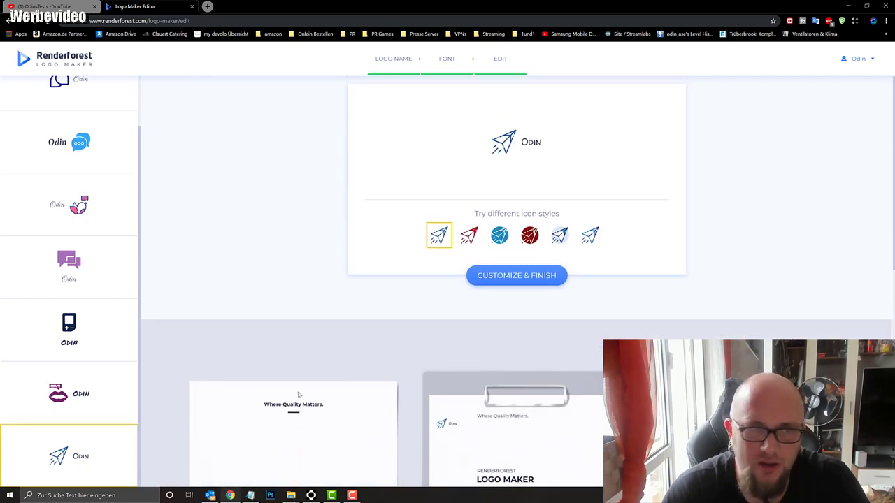
{"action": "left_click", "coordinate": [77, 260]}
{"action": "scroll", "coordinate": [102, 265], "scroll_direction": "up", "scroll_amount": 1}
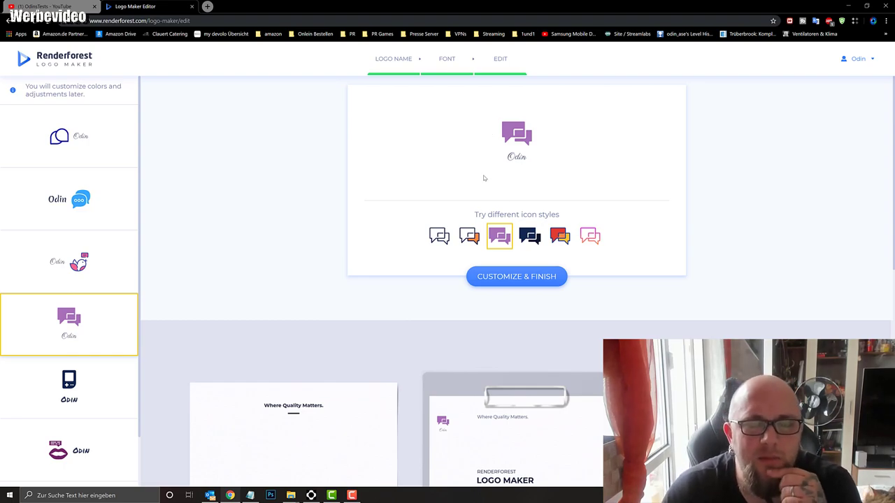
Compare blue chat and pink bird designs, then customise the chat bubble in dark navy
{"action": "left_click", "coordinate": [72, 196]}
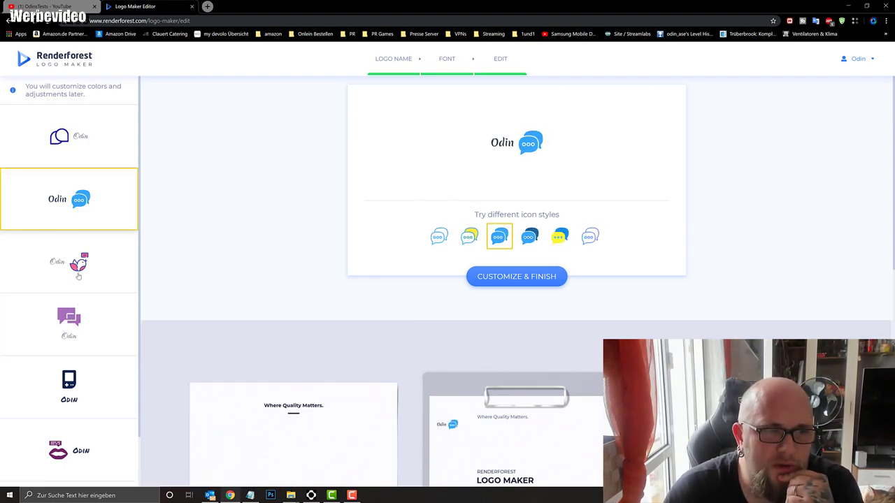
{"action": "left_click", "coordinate": [78, 274]}
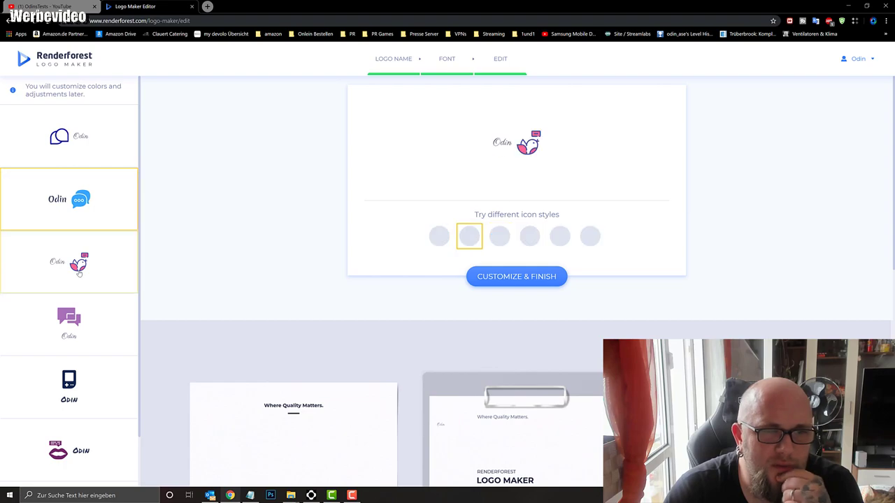
{"action": "left_click", "coordinate": [59, 318]}
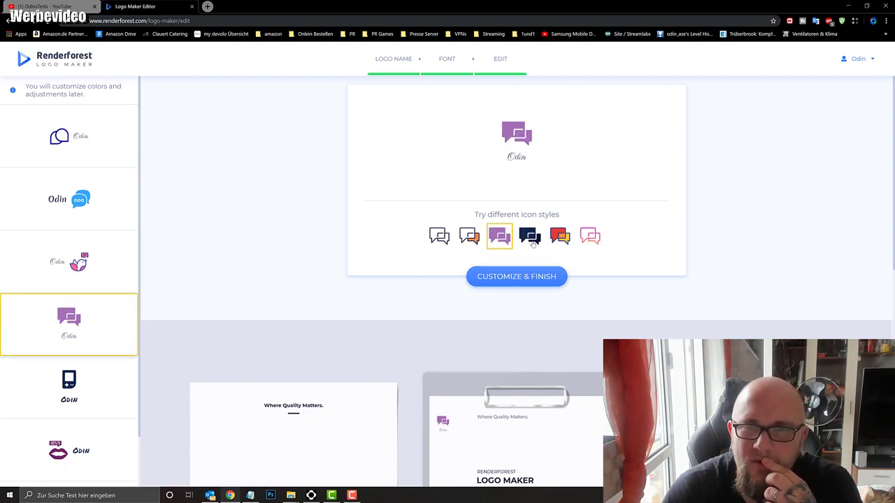
{"action": "left_click", "coordinate": [530, 237]}
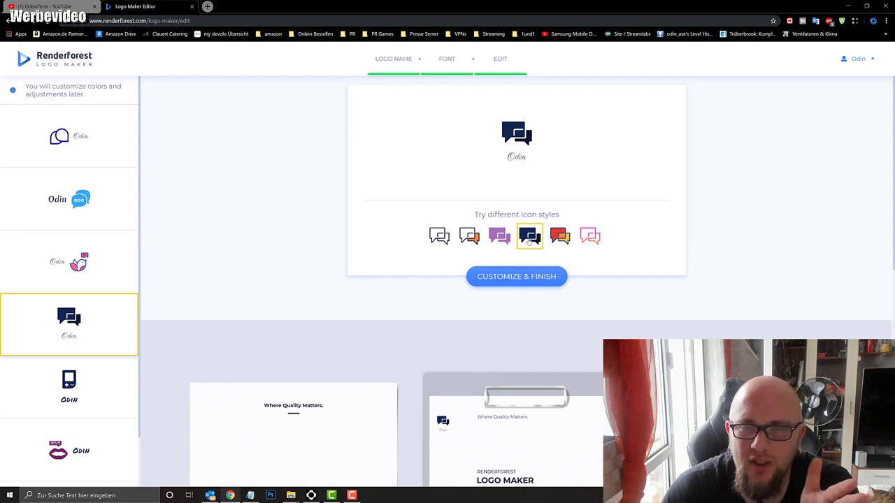
{"action": "left_click", "coordinate": [532, 274]}
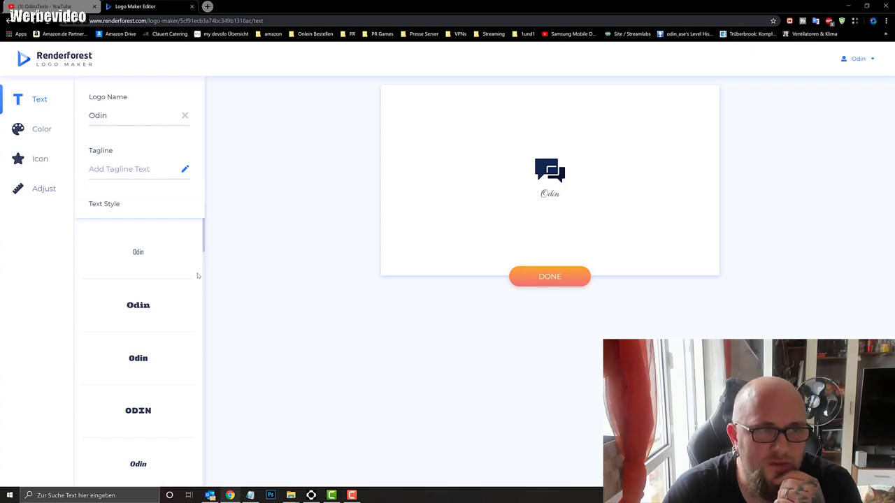
Try several fonts for the name Odin and settle on a cursive one
{"action": "left_click", "coordinate": [145, 413]}
{"action": "left_click", "coordinate": [144, 353]}
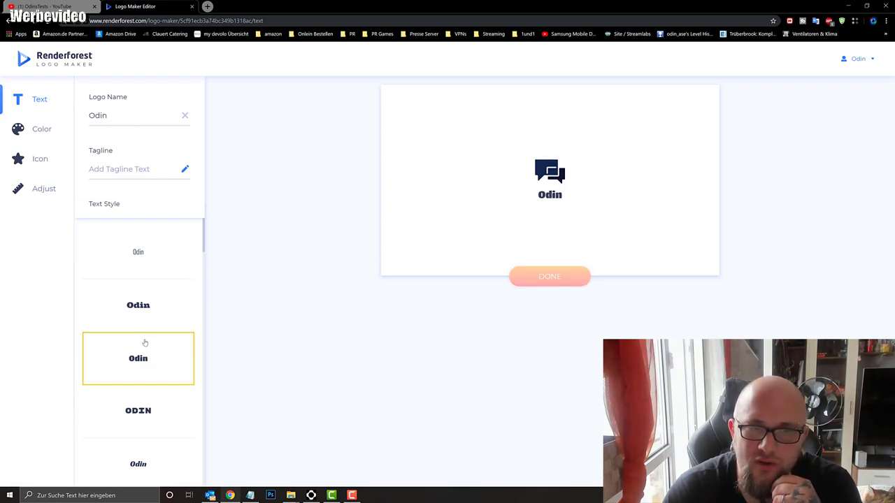
{"action": "left_click", "coordinate": [143, 315]}
{"action": "scroll", "coordinate": [143, 327], "scroll_direction": "down", "scroll_amount": 3}
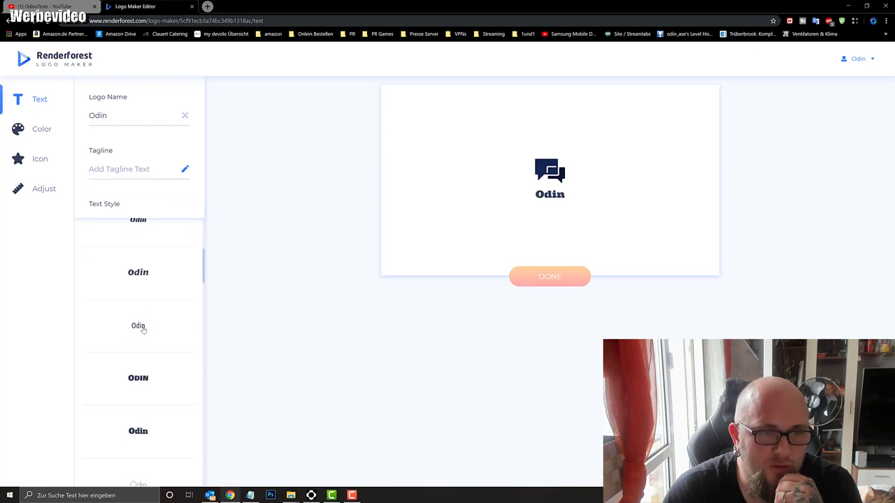
{"action": "left_click", "coordinate": [139, 326]}
{"action": "scroll", "coordinate": [140, 356], "scroll_direction": "down", "scroll_amount": 3}
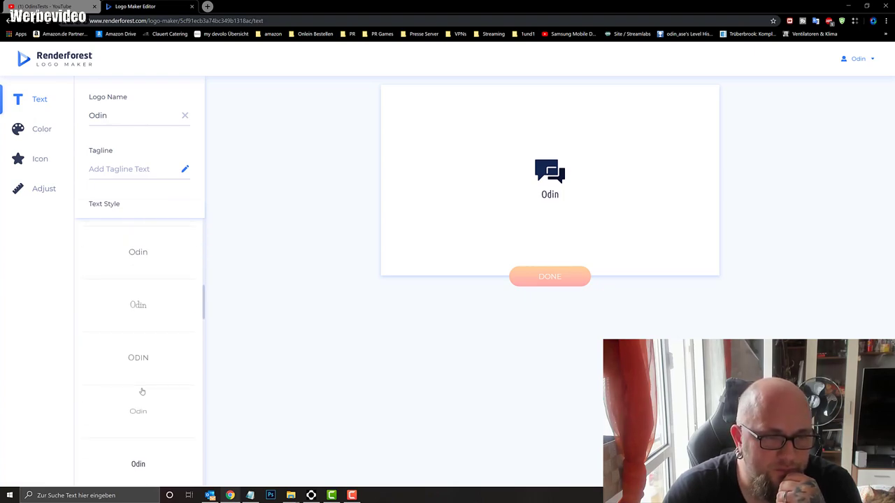
{"action": "scroll", "coordinate": [142, 390], "scroll_direction": "down", "scroll_amount": 2}
{"action": "scroll", "coordinate": [143, 388], "scroll_direction": "down", "scroll_amount": 2}
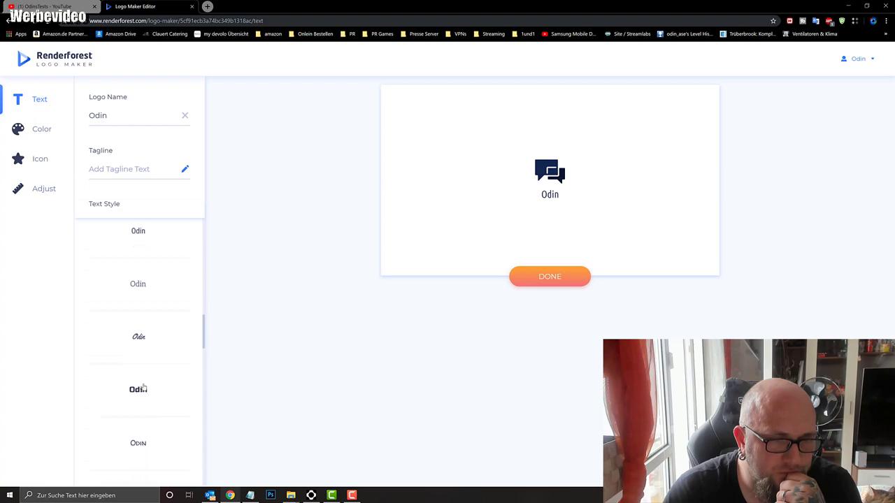
{"action": "left_click", "coordinate": [145, 327]}
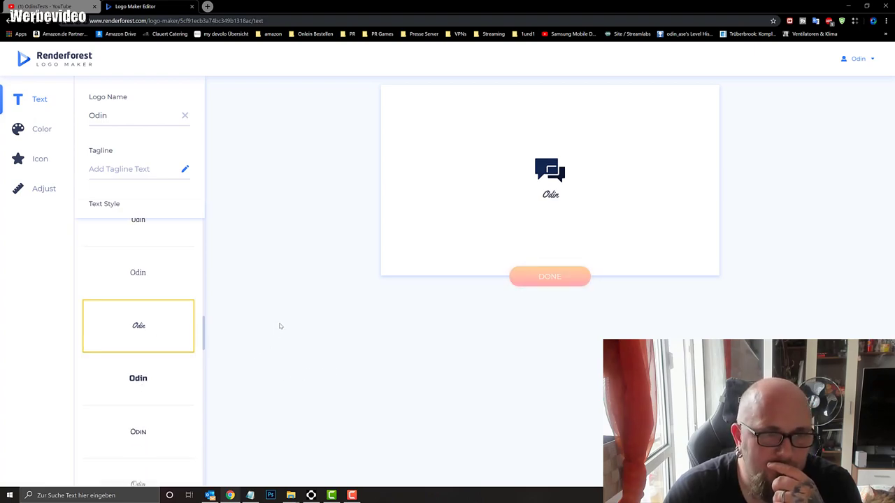
{"action": "scroll", "coordinate": [170, 411], "scroll_direction": "down", "scroll_amount": 2}
{"action": "left_click", "coordinate": [140, 364]}
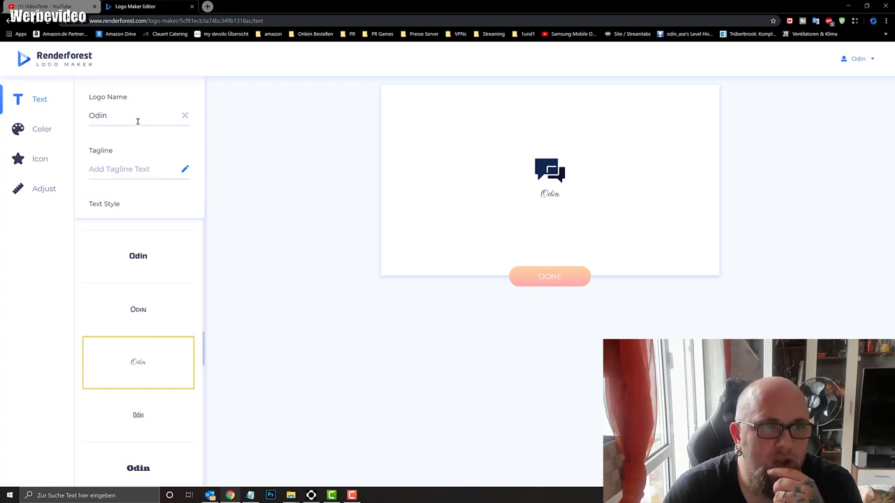
Add the tagline 'OdinsTests' beneath the logo name
{"action": "left_click", "coordinate": [122, 175]}
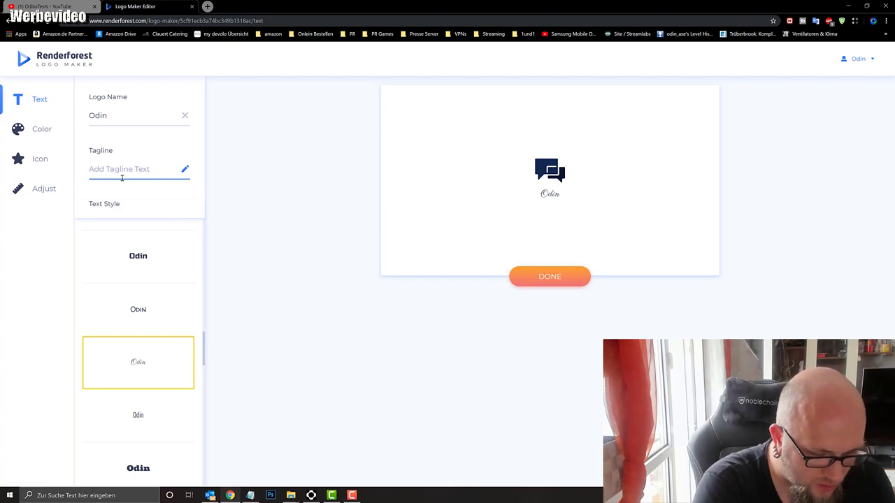
{"action": "type", "text": "Odins"}
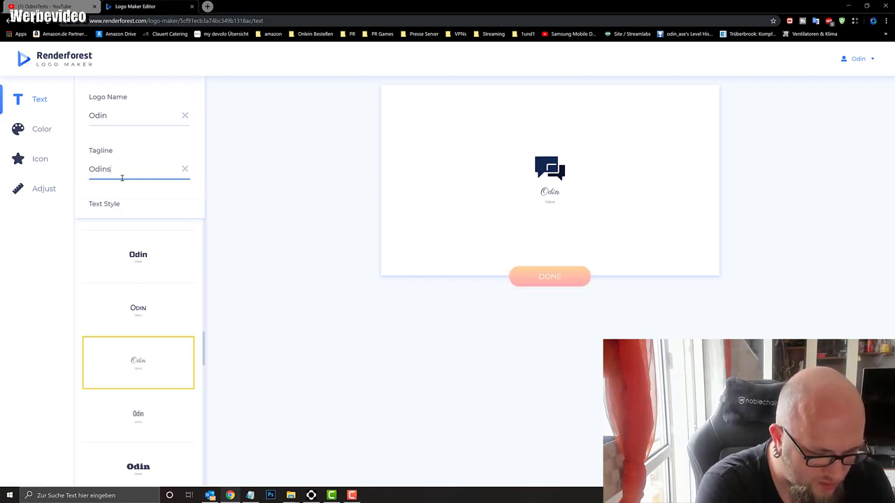
{"action": "type", "text": "Tests"}
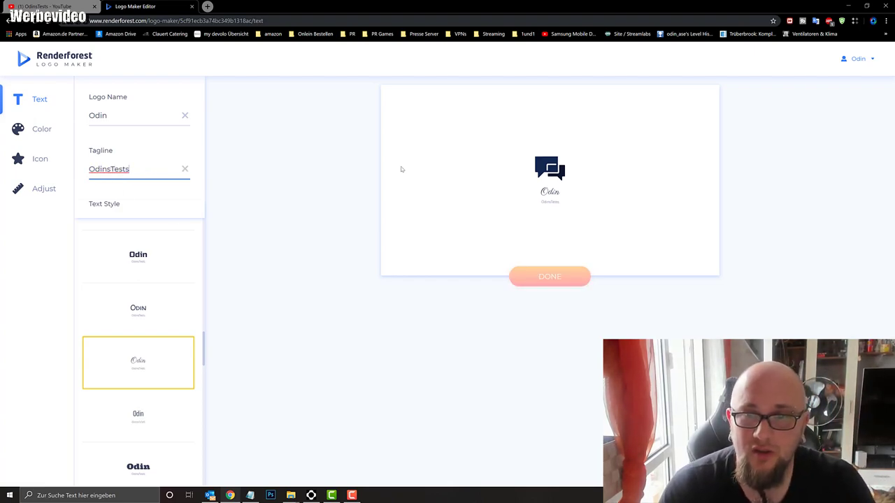
{"action": "left_click", "coordinate": [99, 204]}
{"action": "left_click", "coordinate": [40, 128]}
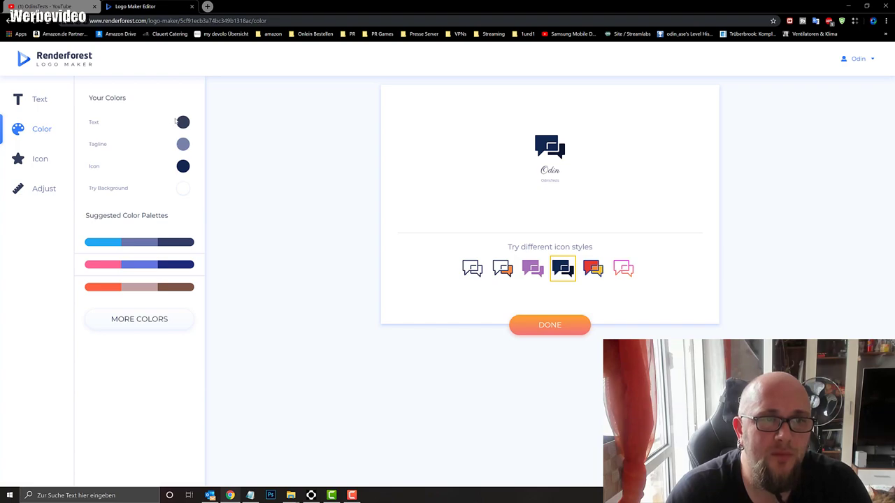
Try the suggested colour palettes, settling on the pink and blue palette
{"action": "left_click", "coordinate": [183, 123]}
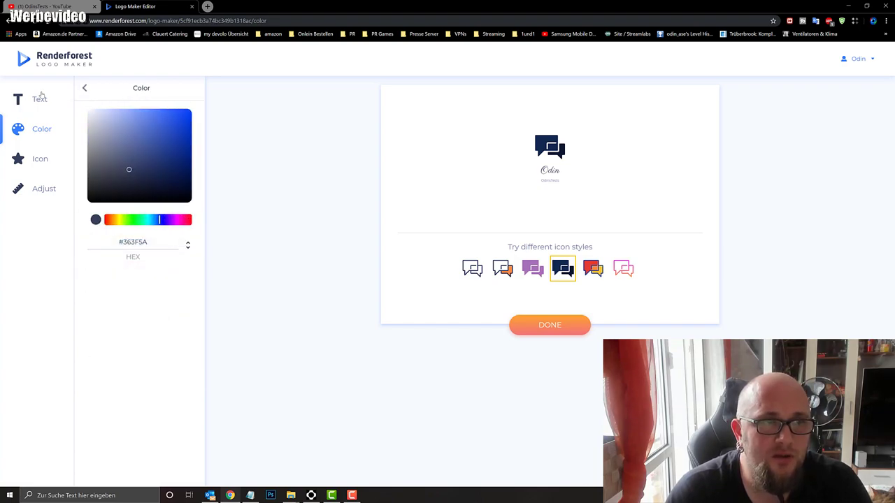
{"action": "left_click", "coordinate": [84, 90]}
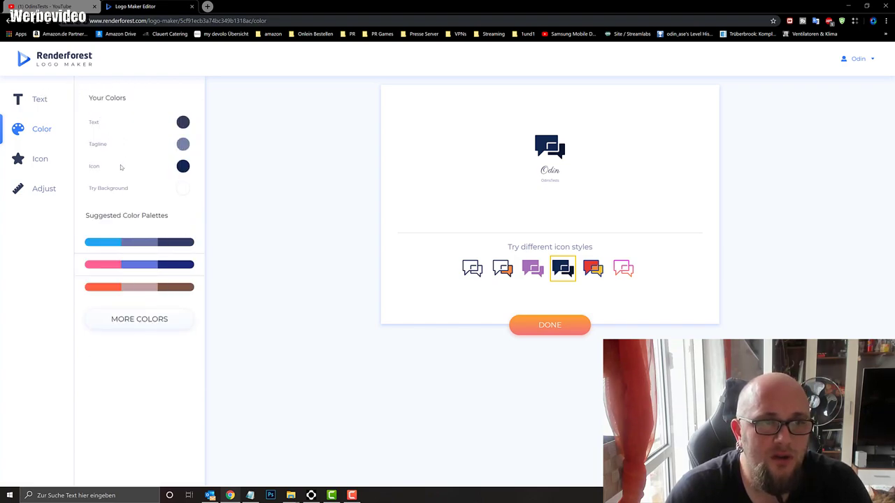
{"action": "left_click", "coordinate": [142, 244]}
{"action": "left_click", "coordinate": [141, 267]}
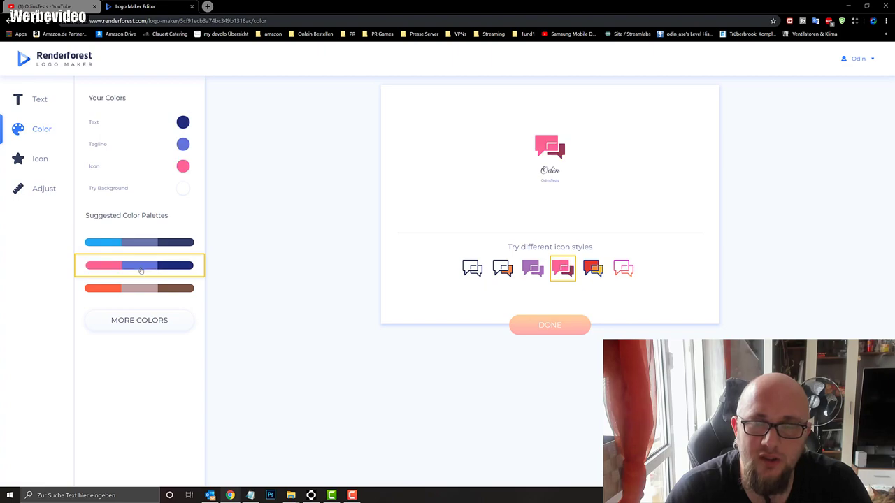
{"action": "left_click", "coordinate": [184, 122]}
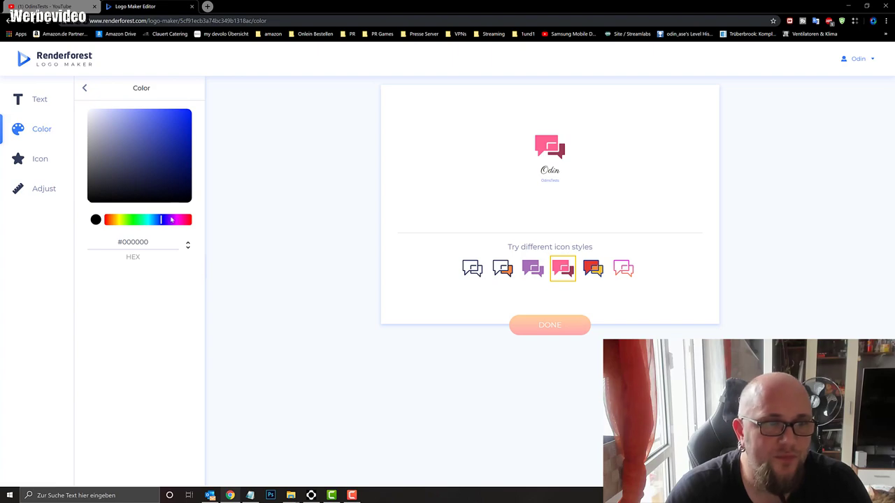
{"action": "left_click", "coordinate": [90, 91]}
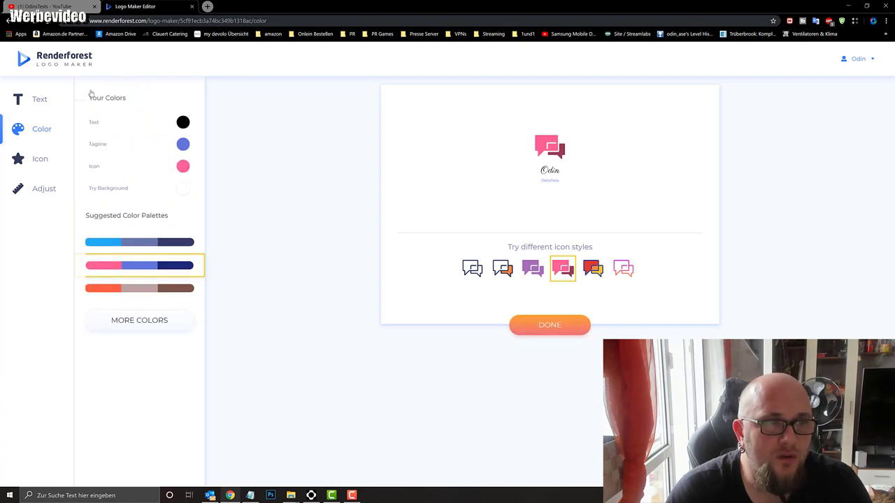
Make the tagline and chat-bubble icon bright blue (#0014FF), keeping the name black
{"action": "left_click", "coordinate": [184, 144]}
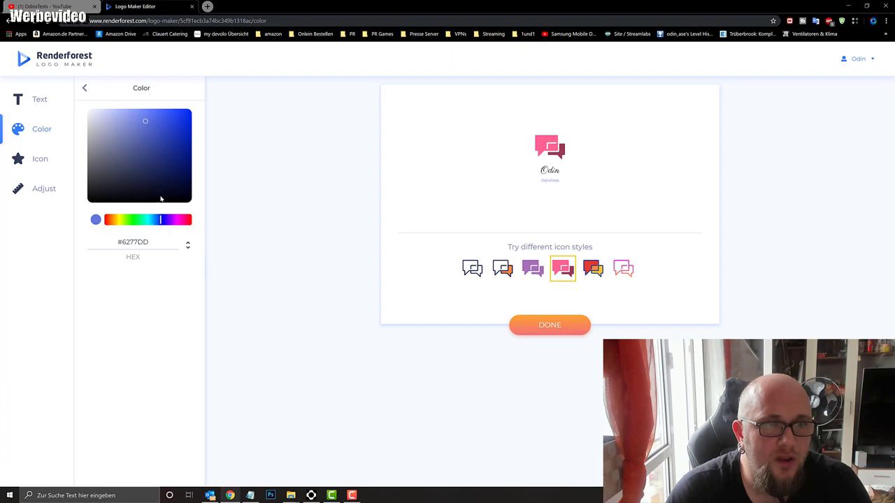
{"action": "left_click_drag", "start_coordinate": [186, 129], "coordinate": [214, 92]}
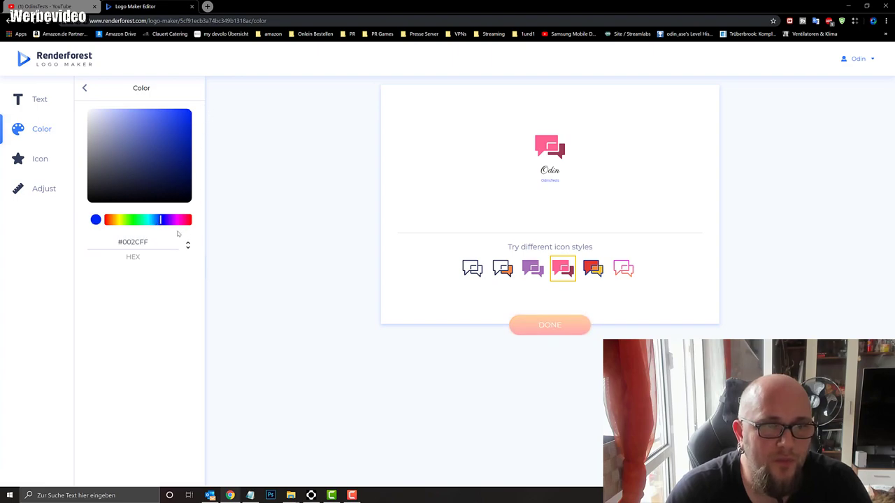
{"action": "left_click", "coordinate": [86, 88]}
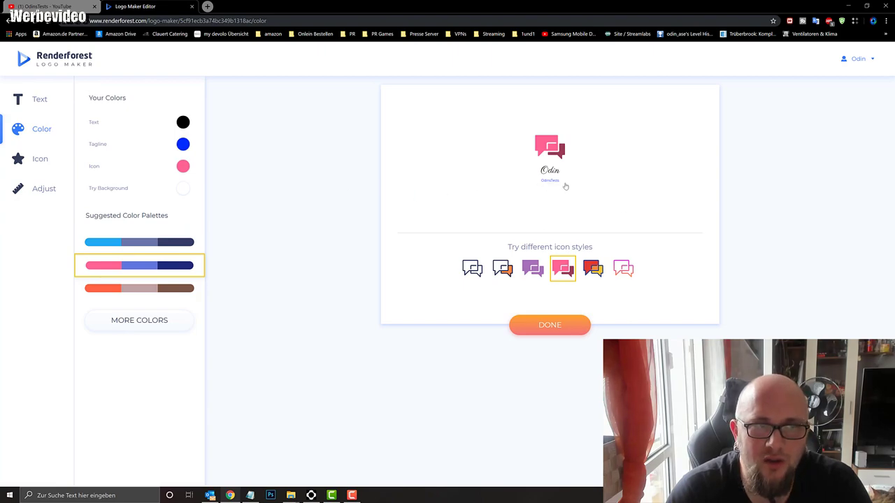
{"action": "left_click", "coordinate": [182, 167]}
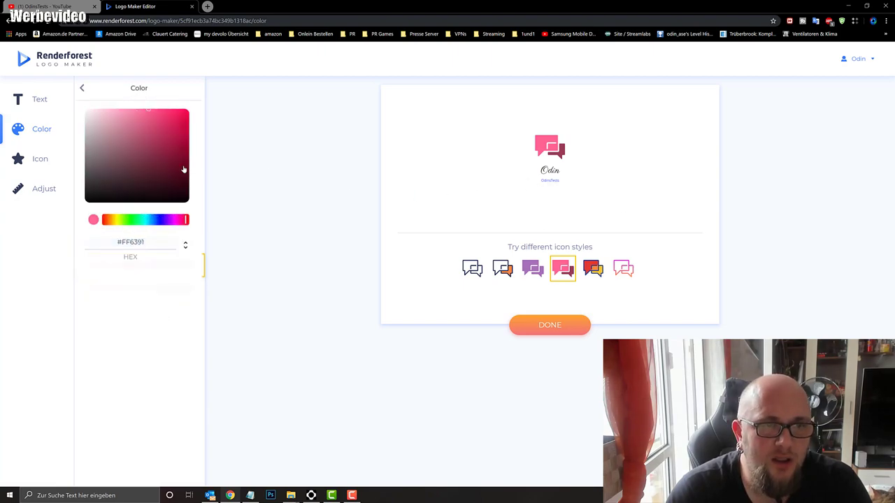
{"action": "left_click", "coordinate": [162, 222]}
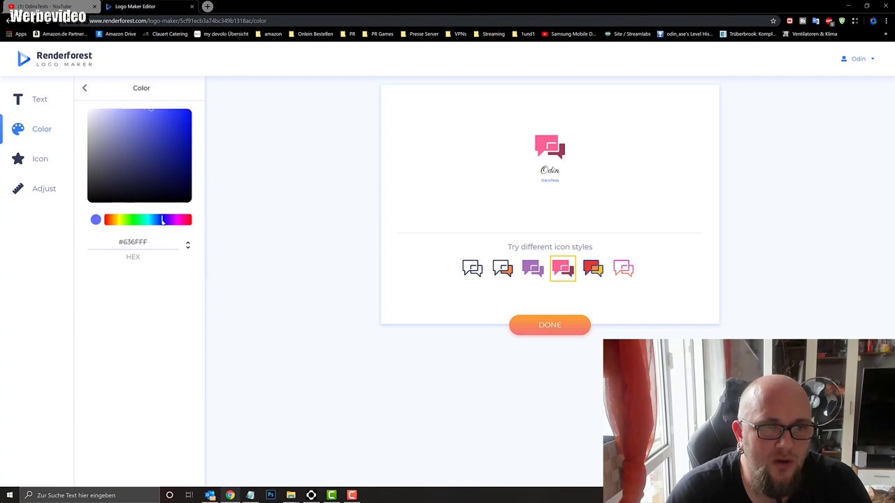
{"action": "left_click", "coordinate": [86, 90]}
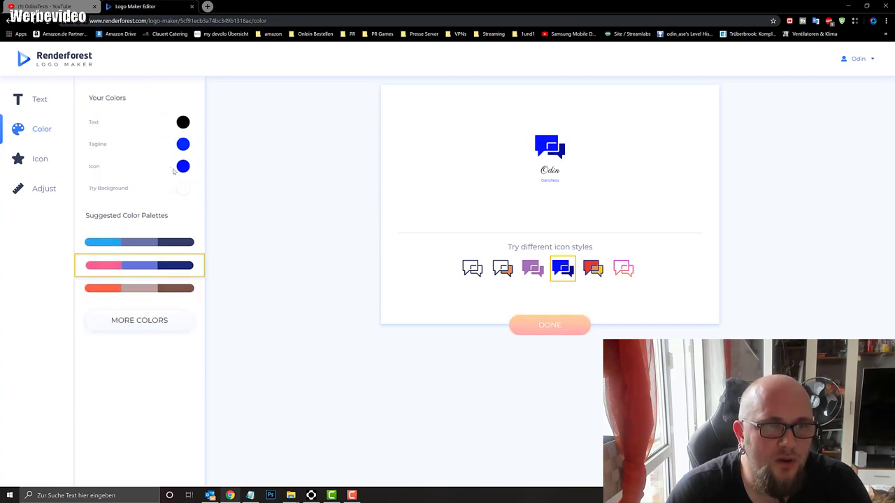
Make the tagline black, leaving the blue icon colour unchanged
{"action": "left_click", "coordinate": [182, 166]}
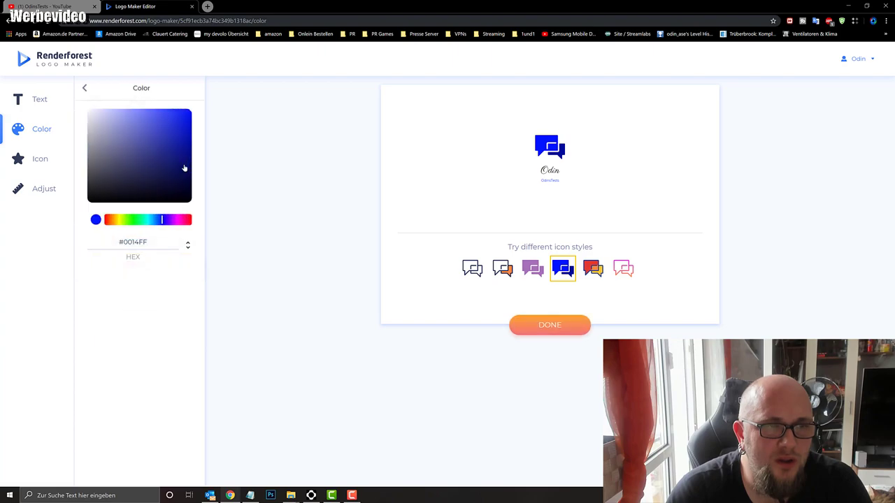
{"action": "left_click", "coordinate": [85, 91]}
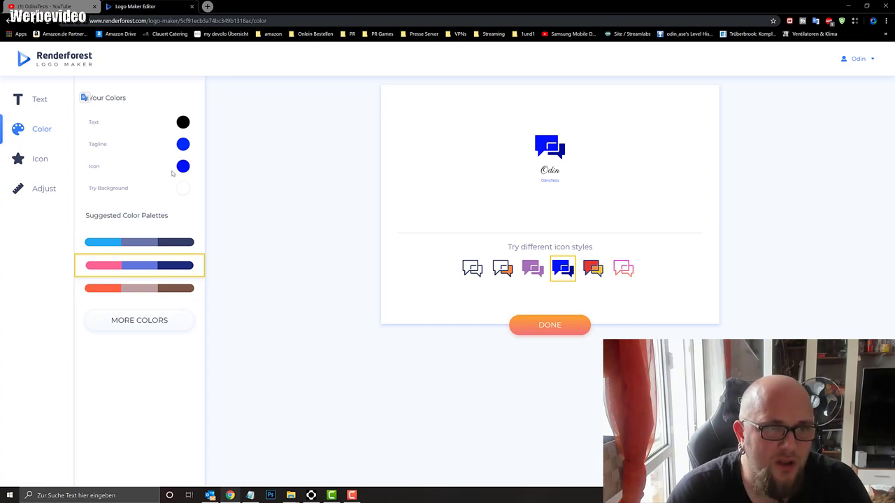
{"action": "left_click", "coordinate": [182, 145]}
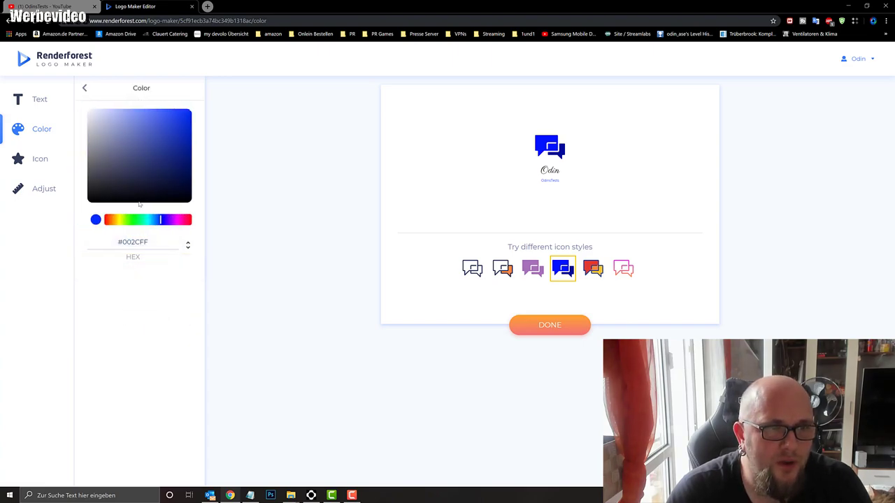
{"action": "left_click_drag", "start_coordinate": [123, 186], "coordinate": [83, 207]}
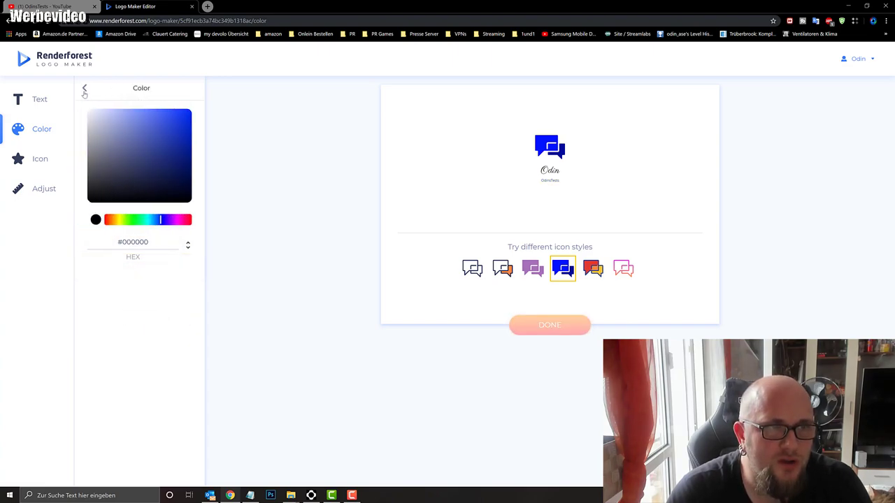
{"action": "left_click", "coordinate": [84, 91]}
Trial a green background, keep it white, and return to the logo-maker home page
{"action": "left_click", "coordinate": [181, 190]}
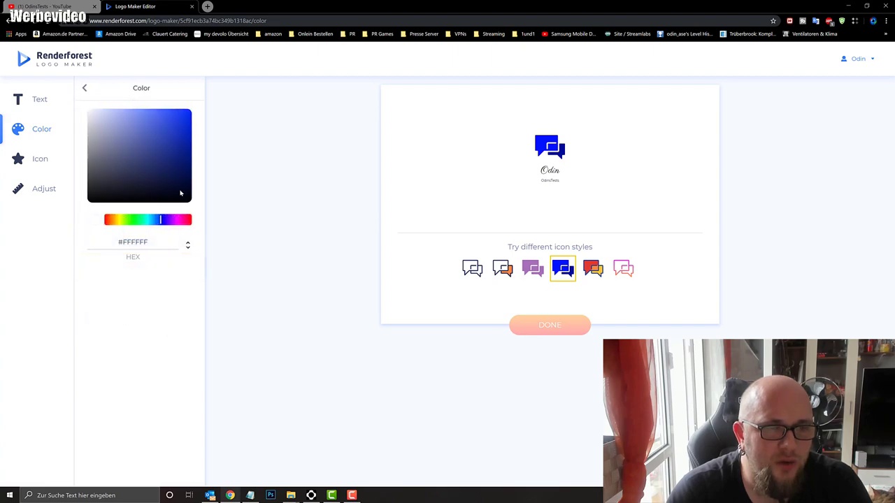
{"action": "left_click_drag", "start_coordinate": [163, 221], "coordinate": [131, 221]}
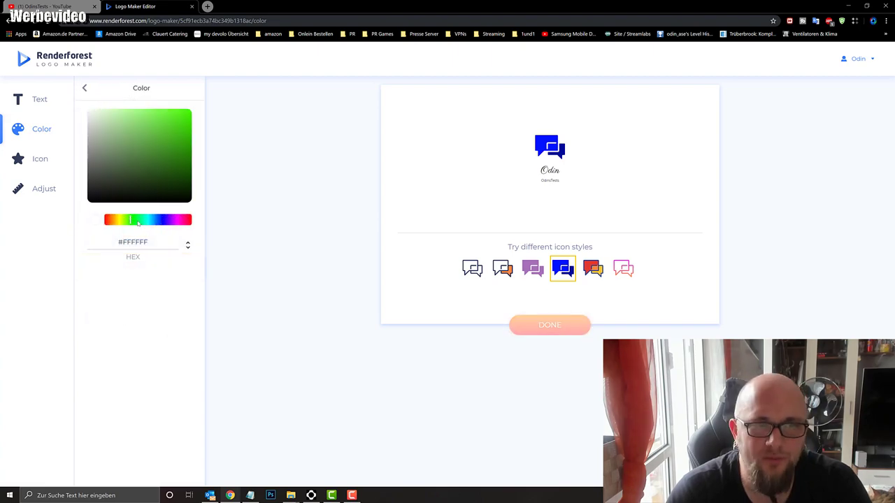
{"action": "left_click", "coordinate": [84, 88]}
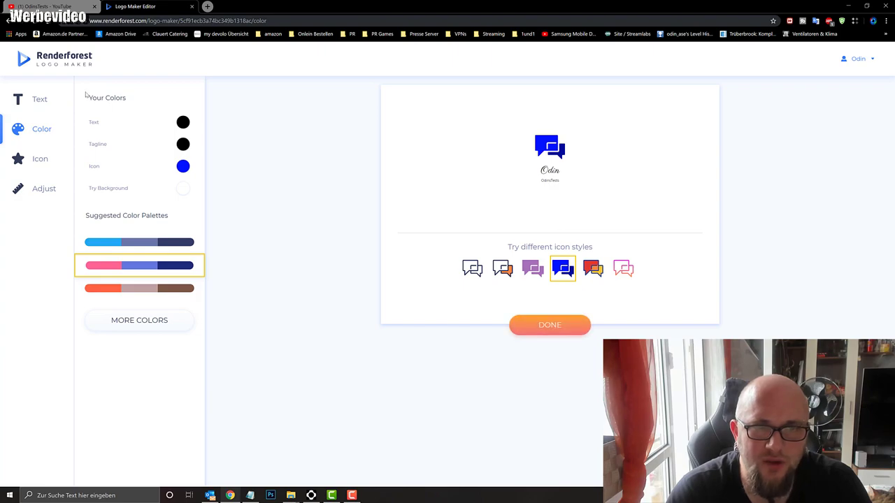
{"action": "left_click", "coordinate": [184, 191]}
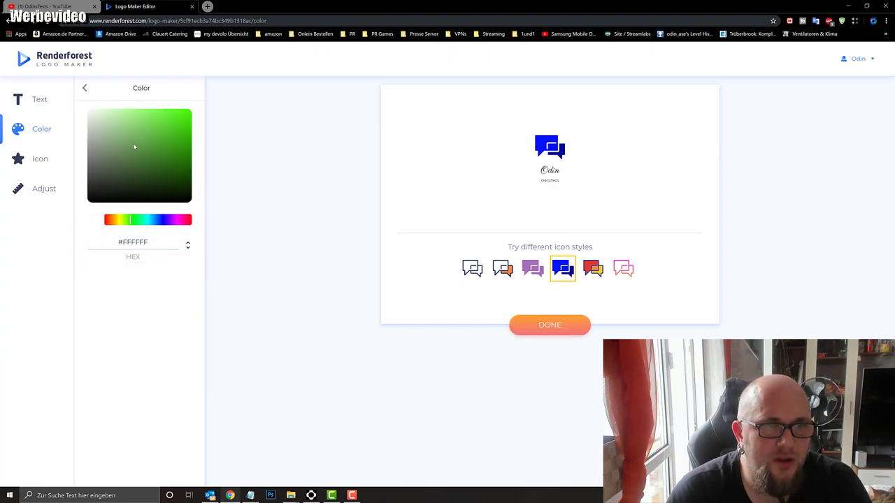
{"action": "left_click_drag", "start_coordinate": [165, 117], "coordinate": [199, 105]}
{"action": "left_click", "coordinate": [86, 89]}
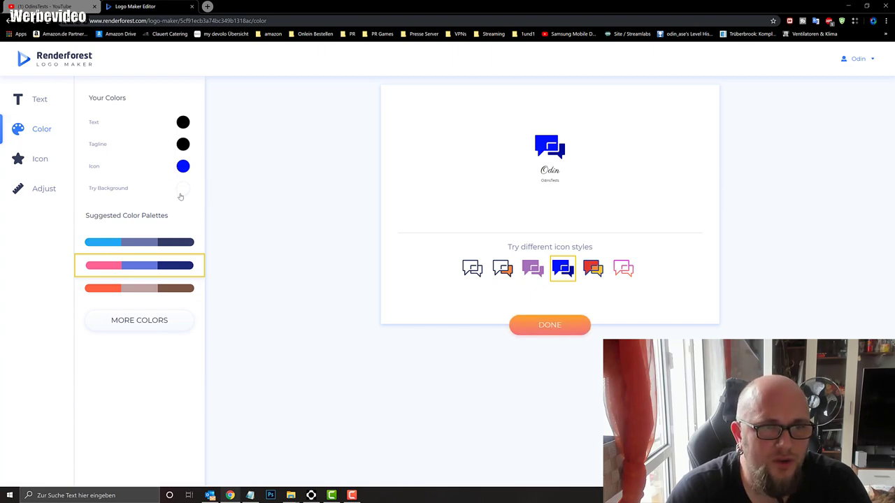
{"action": "left_click", "coordinate": [182, 188]}
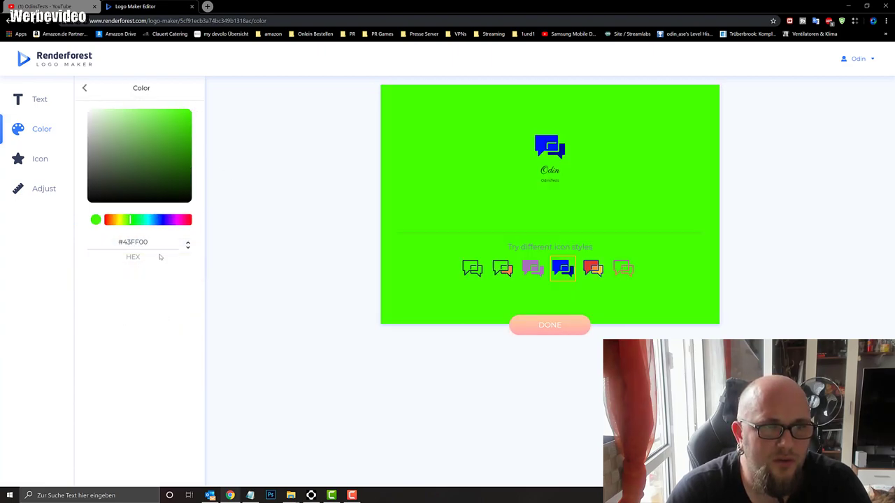
{"action": "left_click", "coordinate": [84, 88]}
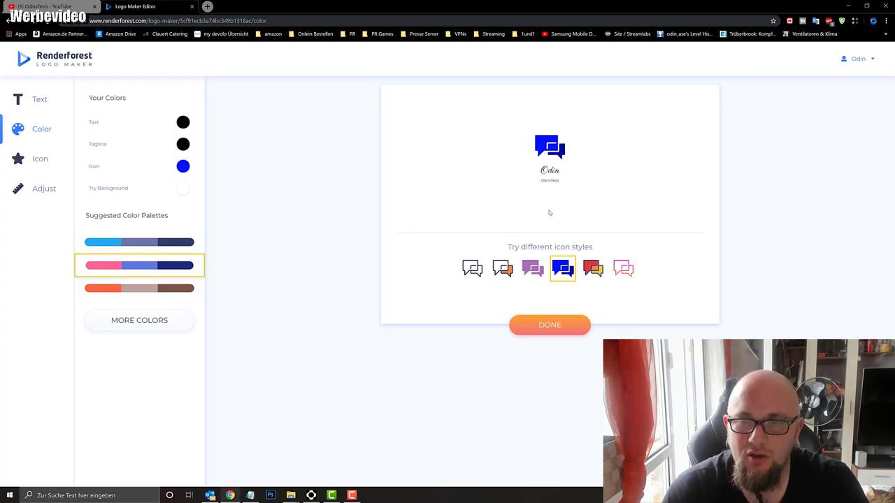
{"action": "left_click", "coordinate": [62, 67]}
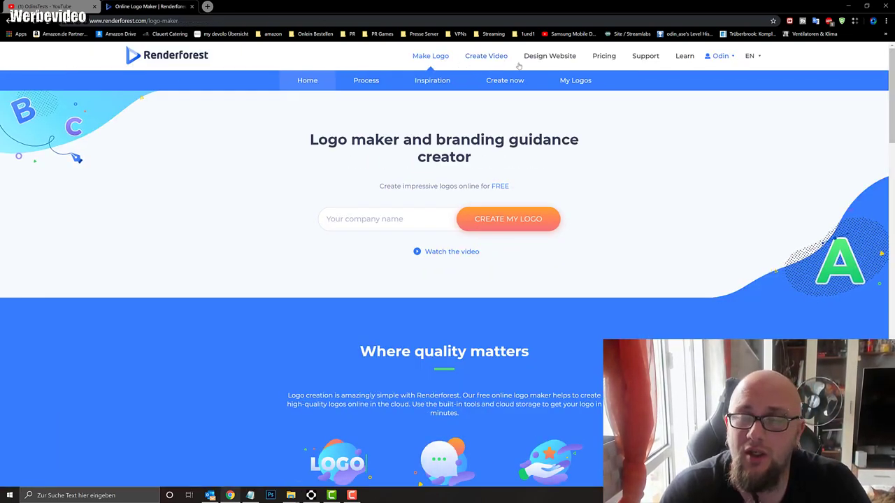
Switch the Renderforest site language to Deutsch and go to the video templates page
{"action": "left_click", "coordinate": [747, 59]}
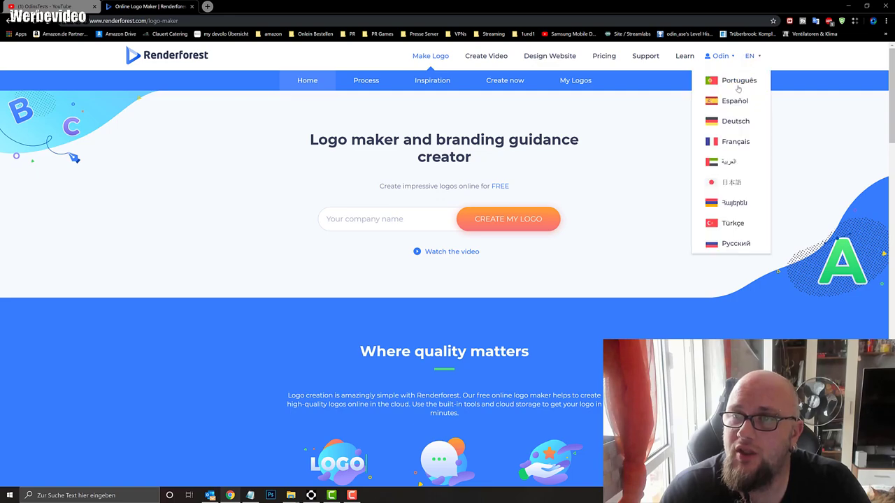
{"action": "left_click", "coordinate": [731, 122]}
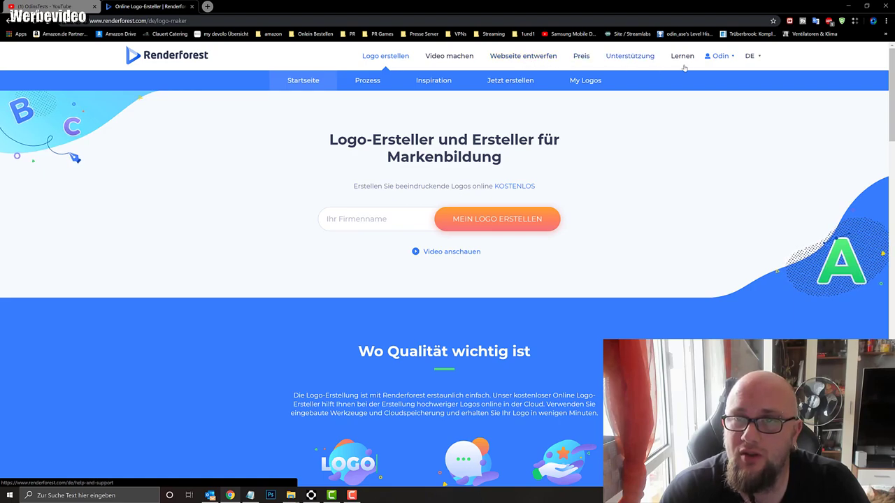
{"action": "left_click", "coordinate": [444, 62]}
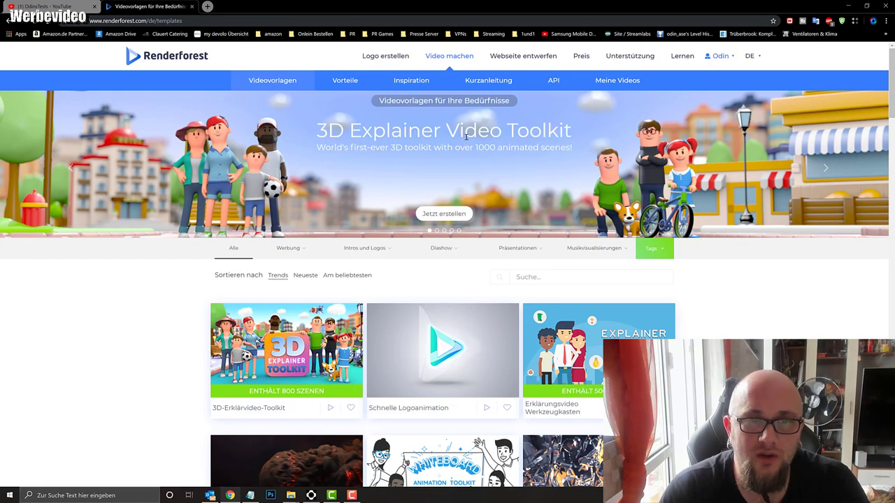
Browse up and down through the video templates grid
{"action": "mouse_move", "coordinate": [441, 249]}
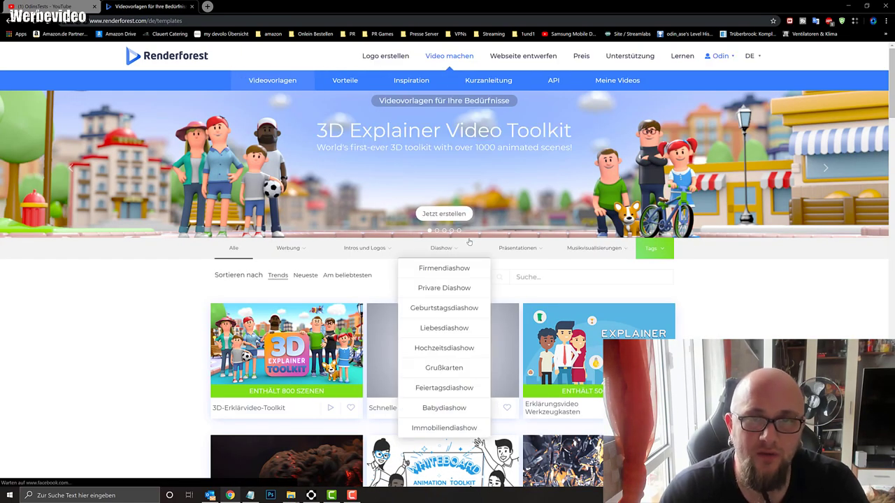
{"action": "scroll", "coordinate": [458, 224], "scroll_direction": "down", "scroll_amount": 1}
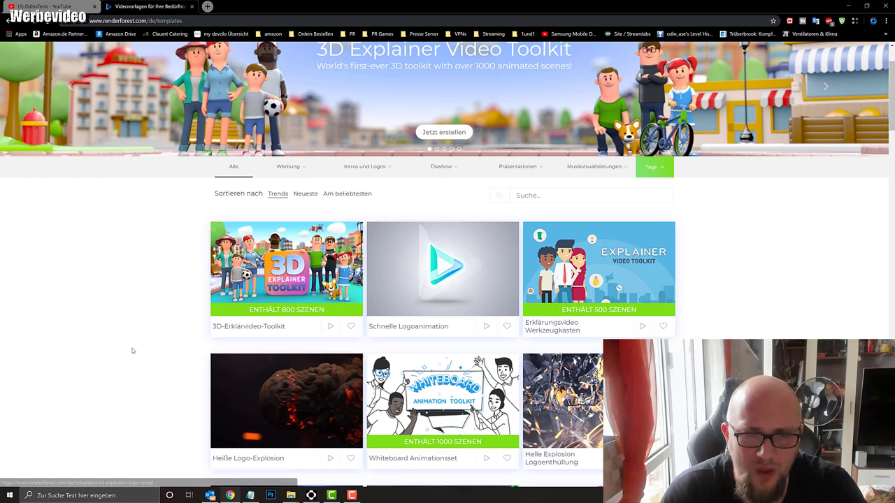
{"action": "scroll", "coordinate": [133, 349], "scroll_direction": "down", "scroll_amount": 5}
{"action": "scroll", "coordinate": [132, 346], "scroll_direction": "down", "scroll_amount": 4}
{"action": "scroll", "coordinate": [135, 335], "scroll_direction": "down", "scroll_amount": 4}
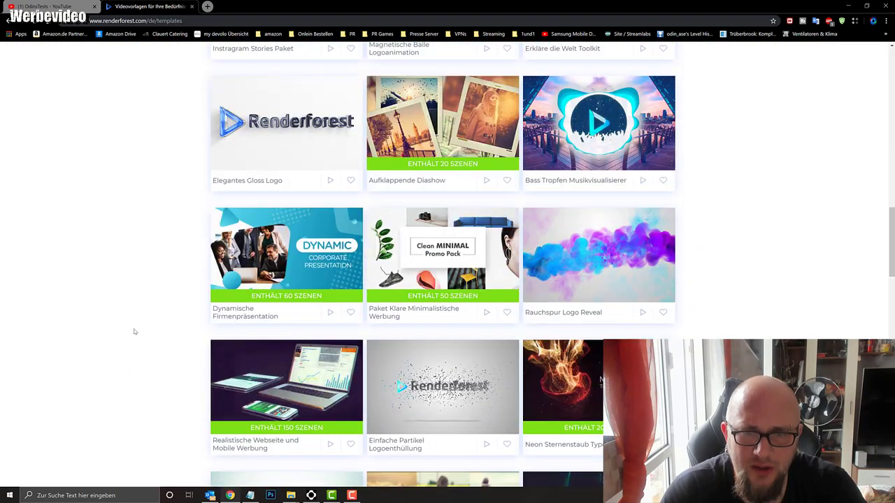
{"action": "scroll", "coordinate": [136, 332], "scroll_direction": "down", "scroll_amount": 4}
{"action": "scroll", "coordinate": [136, 330], "scroll_direction": "down", "scroll_amount": 4}
{"action": "scroll", "coordinate": [139, 327], "scroll_direction": "down", "scroll_amount": 4}
{"action": "scroll", "coordinate": [138, 328], "scroll_direction": "down", "scroll_amount": 3}
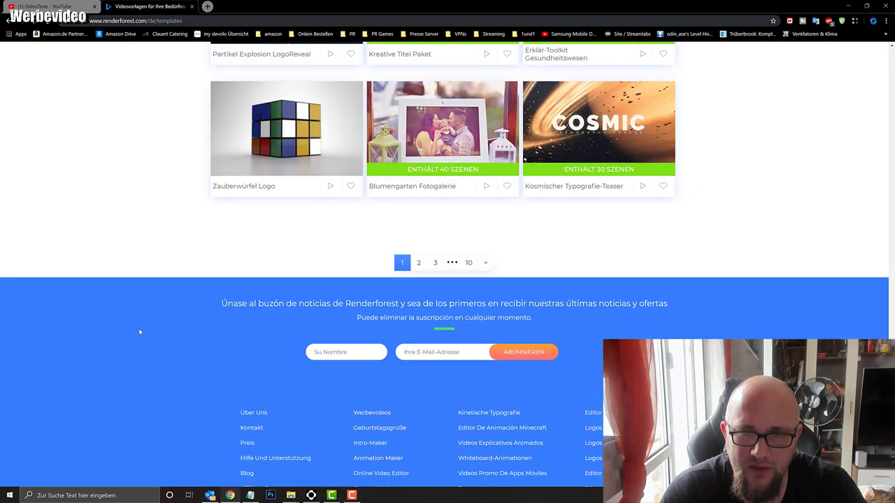
{"action": "scroll", "coordinate": [138, 328], "scroll_direction": "up", "scroll_amount": 1}
{"action": "scroll", "coordinate": [174, 314], "scroll_direction": "up", "scroll_amount": 7}
{"action": "scroll", "coordinate": [225, 296], "scroll_direction": "up", "scroll_amount": 5}
{"action": "scroll", "coordinate": [223, 297], "scroll_direction": "up", "scroll_amount": 4}
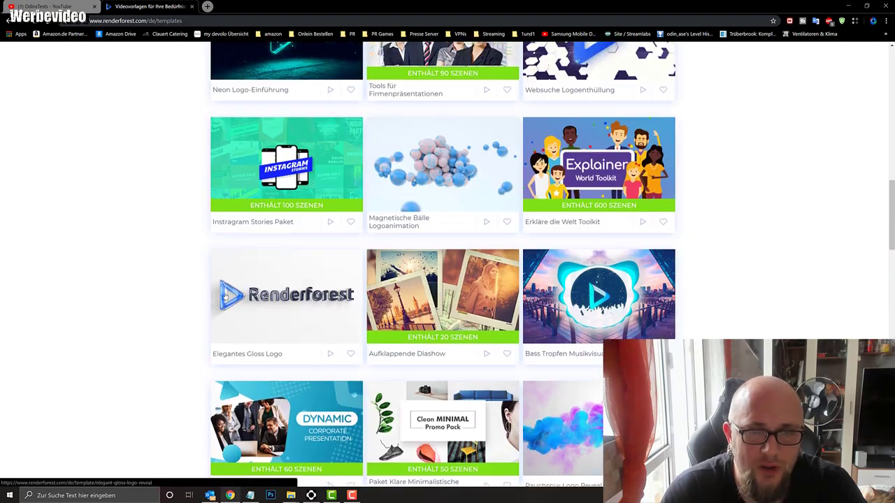
{"action": "scroll", "coordinate": [199, 318], "scroll_direction": "down", "scroll_amount": 6}
{"action": "scroll", "coordinate": [183, 334], "scroll_direction": "down", "scroll_amount": 6}
{"action": "scroll", "coordinate": [179, 334], "scroll_direction": "down", "scroll_amount": 4}
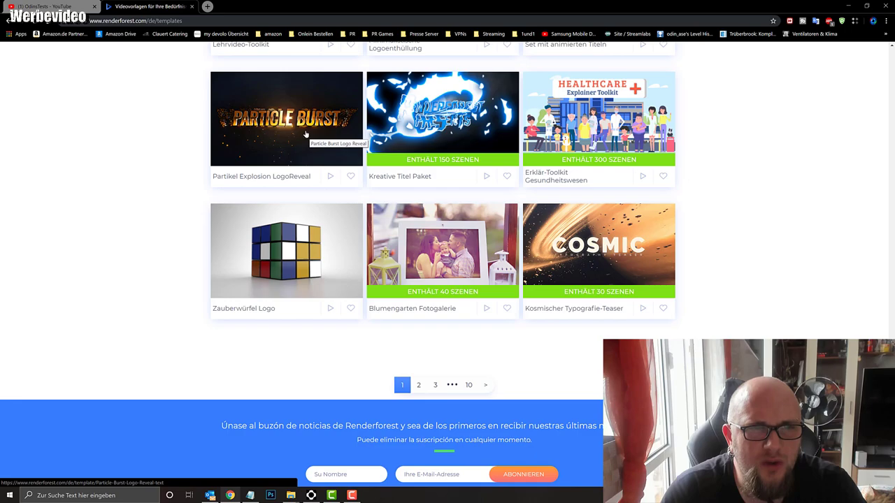
{"action": "scroll", "coordinate": [94, 203], "scroll_direction": "up", "scroll_amount": 3}
{"action": "scroll", "coordinate": [93, 203], "scroll_direction": "up", "scroll_amount": 5}
{"action": "scroll", "coordinate": [94, 202], "scroll_direction": "up", "scroll_amount": 5}
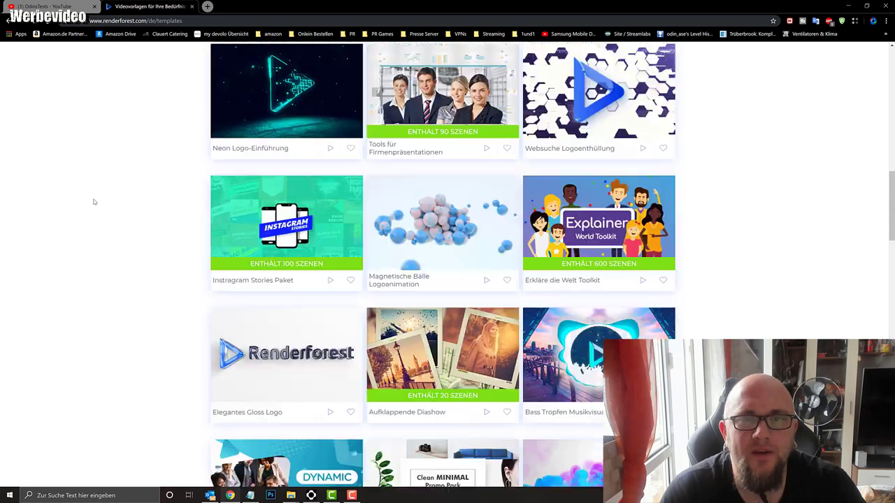
{"action": "scroll", "coordinate": [93, 202], "scroll_direction": "up", "scroll_amount": 5}
{"action": "scroll", "coordinate": [93, 202], "scroll_direction": "up", "scroll_amount": 5}
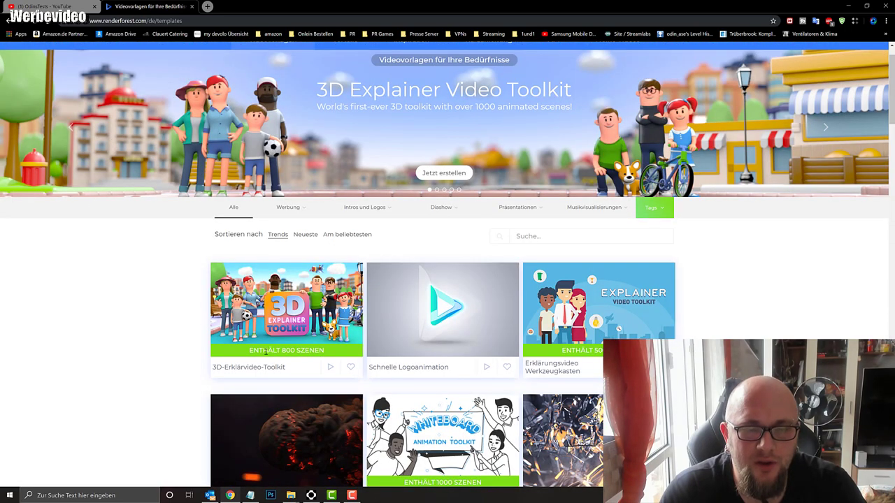
Open the 3D explainer template in a new tab and look through its page
{"action": "right_click", "coordinate": [318, 315]}
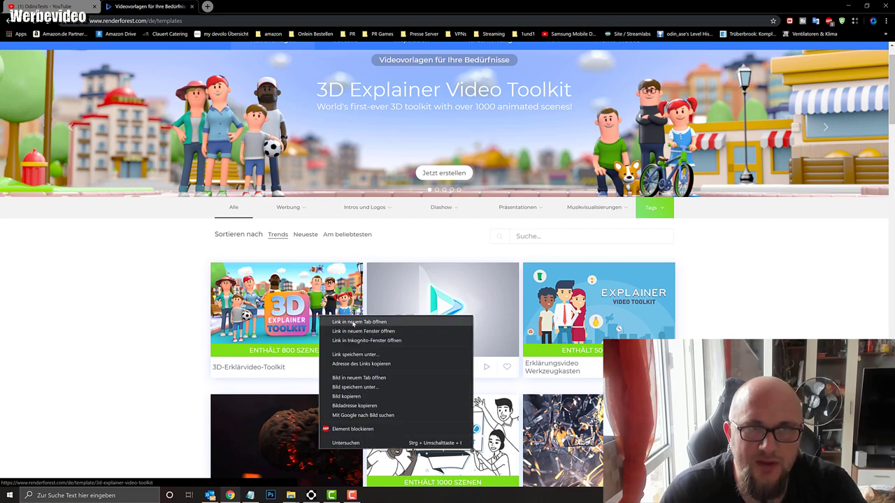
{"action": "left_click", "coordinate": [329, 321]}
{"action": "left_click", "coordinate": [249, 7]}
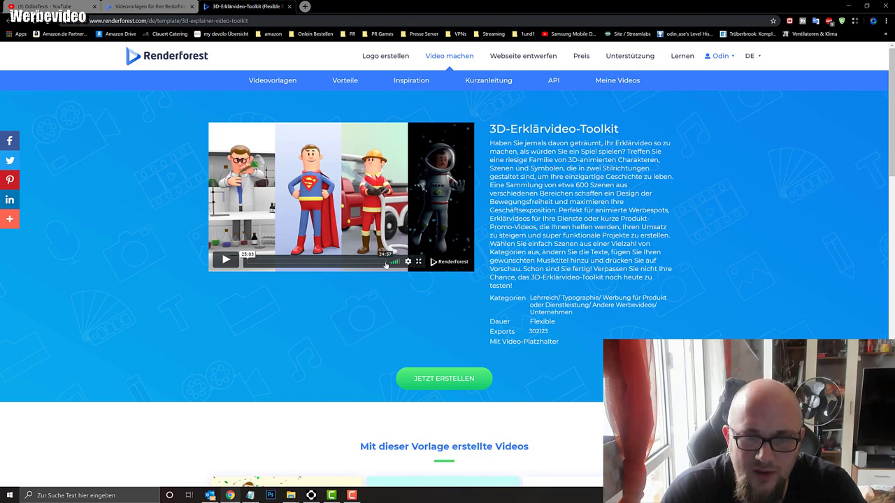
{"action": "scroll", "coordinate": [583, 277], "scroll_direction": "down", "scroll_amount": 2}
{"action": "scroll", "coordinate": [580, 269], "scroll_direction": "down", "scroll_amount": 3}
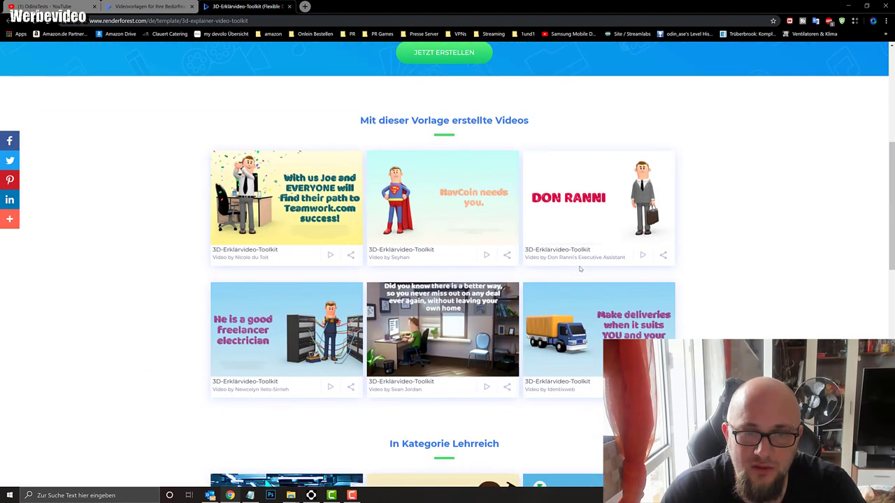
{"action": "scroll", "coordinate": [618, 240], "scroll_direction": "down", "scroll_amount": 3}
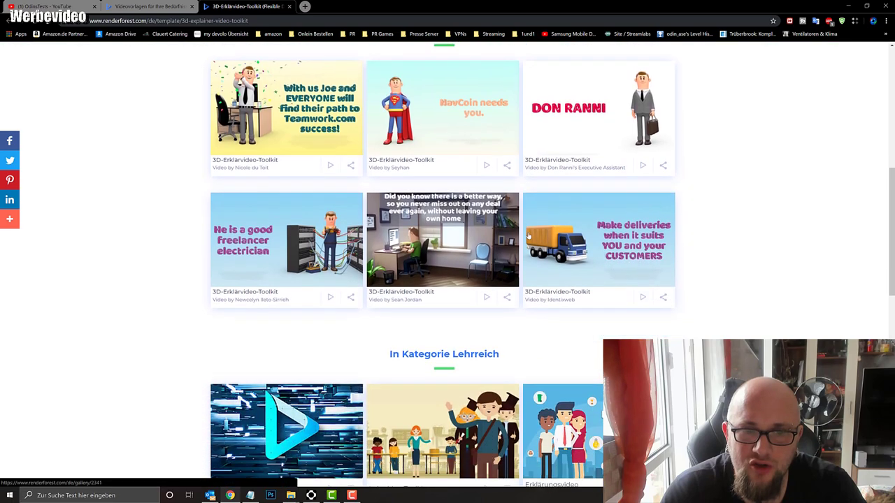
{"action": "scroll", "coordinate": [519, 248], "scroll_direction": "down", "scroll_amount": 3}
{"action": "scroll", "coordinate": [518, 248], "scroll_direction": "down", "scroll_amount": 2}
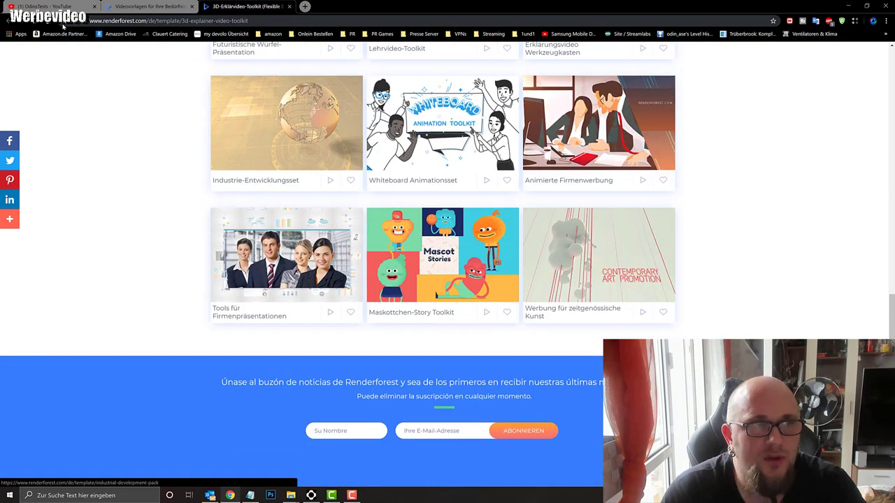
Close the 3D explainer tab and open the Solid Logo Reveal (Solides Logo) template page
{"action": "left_click", "coordinate": [291, 6]}
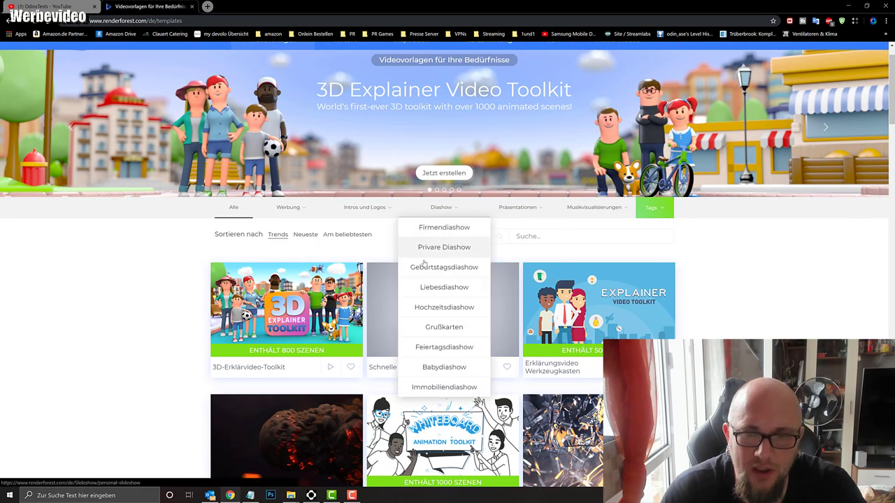
{"action": "scroll", "coordinate": [419, 263], "scroll_direction": "down", "scroll_amount": 2}
{"action": "scroll", "coordinate": [357, 302], "scroll_direction": "down", "scroll_amount": 2}
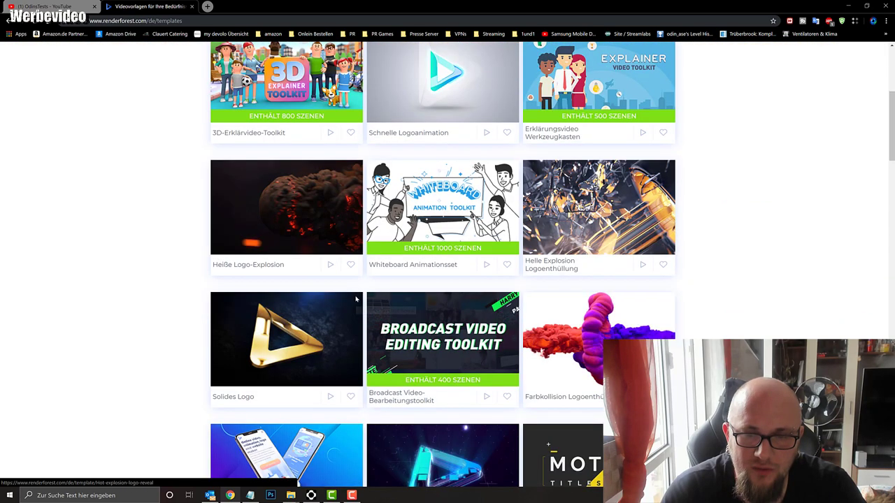
{"action": "left_click", "coordinate": [298, 339]}
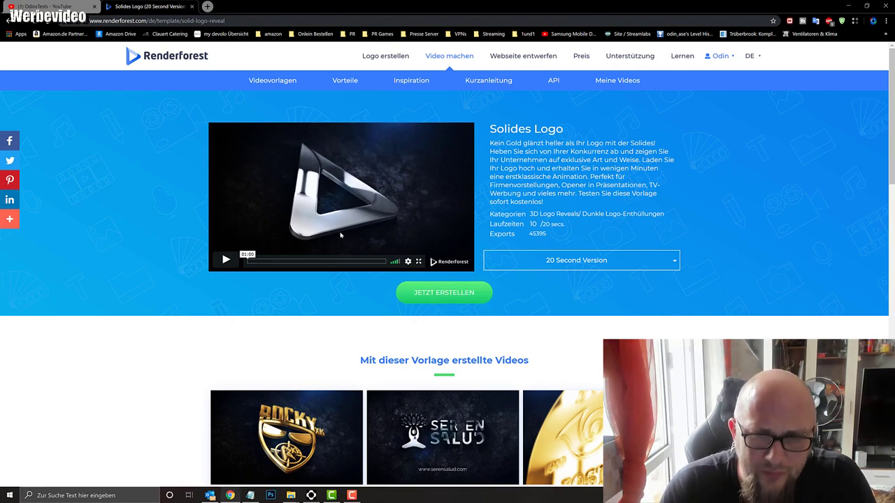
Choose the 10 Second Version of Solides Logo and start a new project from it
{"action": "left_click", "coordinate": [533, 261]}
{"action": "left_click", "coordinate": [574, 296]}
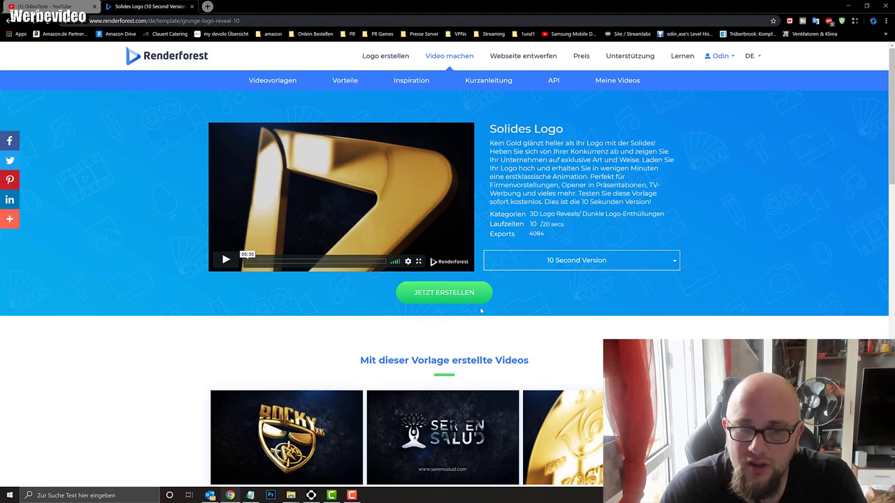
{"action": "scroll", "coordinate": [265, 347], "scroll_direction": "down", "scroll_amount": 2}
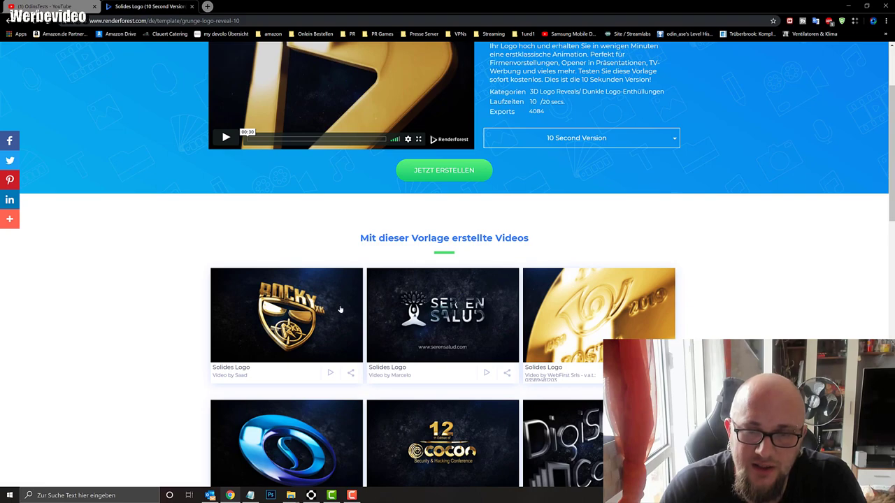
{"action": "scroll", "coordinate": [348, 416], "scroll_direction": "down", "scroll_amount": 2}
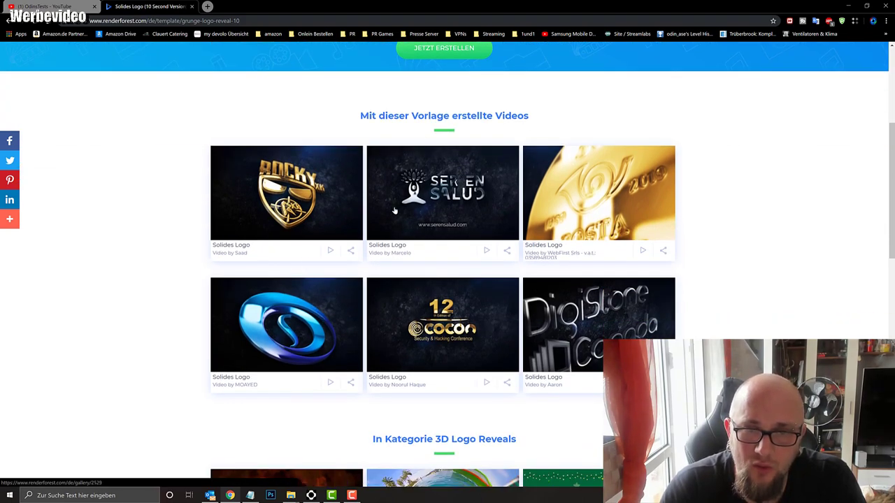
{"action": "scroll", "coordinate": [382, 361], "scroll_direction": "down", "scroll_amount": 3}
{"action": "scroll", "coordinate": [382, 361], "scroll_direction": "up", "scroll_amount": 6}
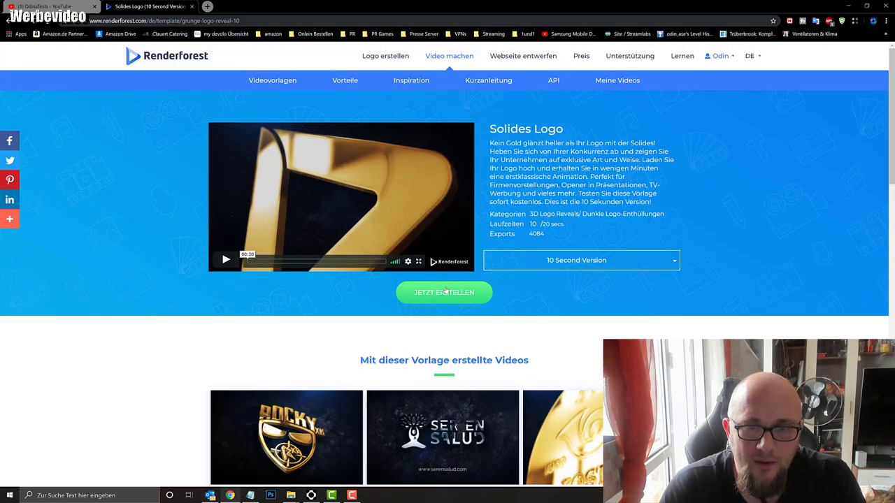
{"action": "left_click", "coordinate": [449, 295]}
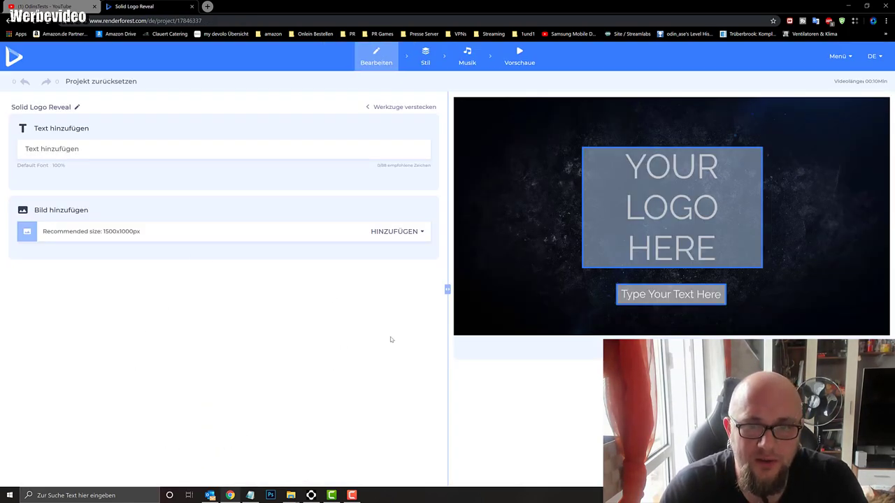
Widen the preview and fill the logo slot with auge_blau-02 from the My_Images media library
{"action": "left_click_drag", "start_coordinate": [448, 289], "coordinate": [127, 322]}
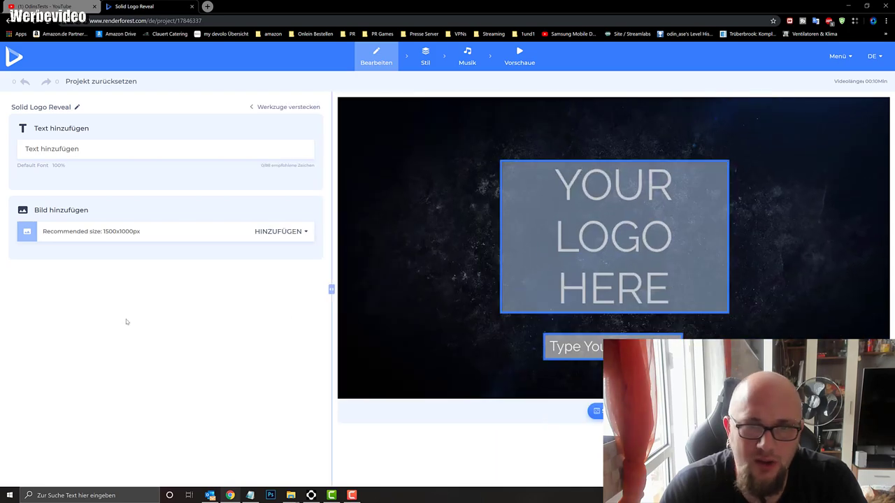
{"action": "left_click", "coordinate": [684, 241]}
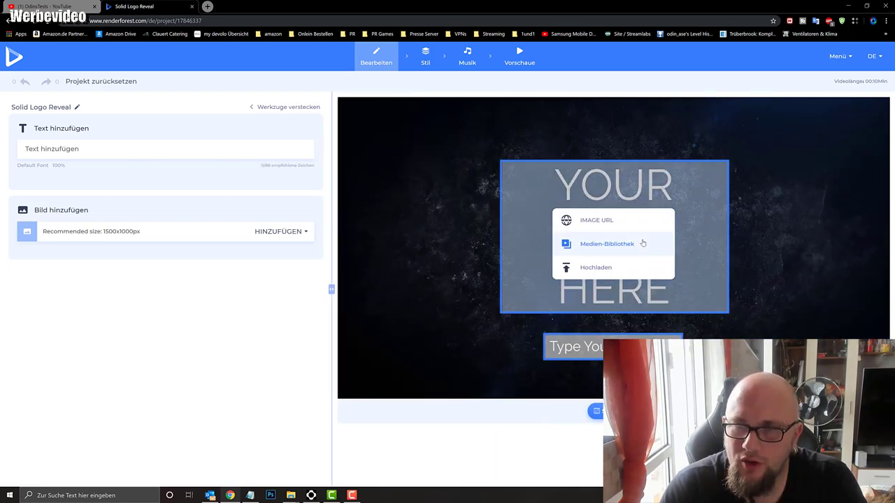
{"action": "left_click", "coordinate": [603, 221]}
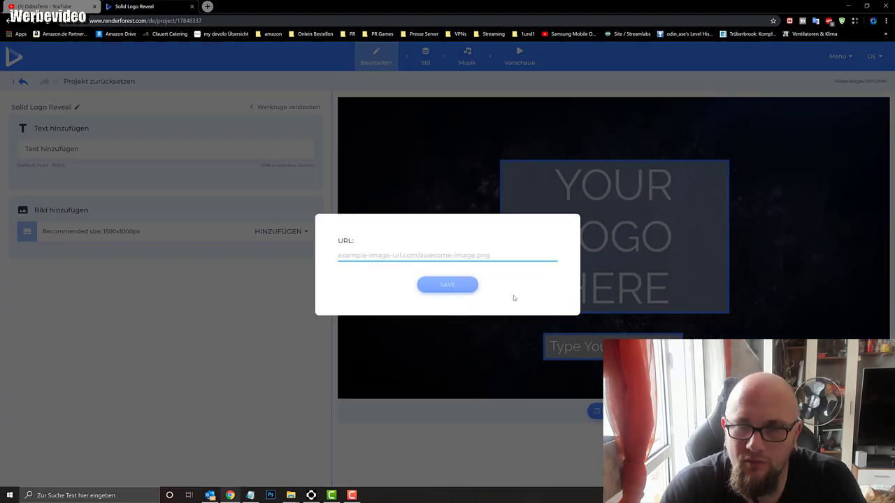
{"action": "left_click", "coordinate": [602, 218]}
{"action": "left_click", "coordinate": [607, 248]}
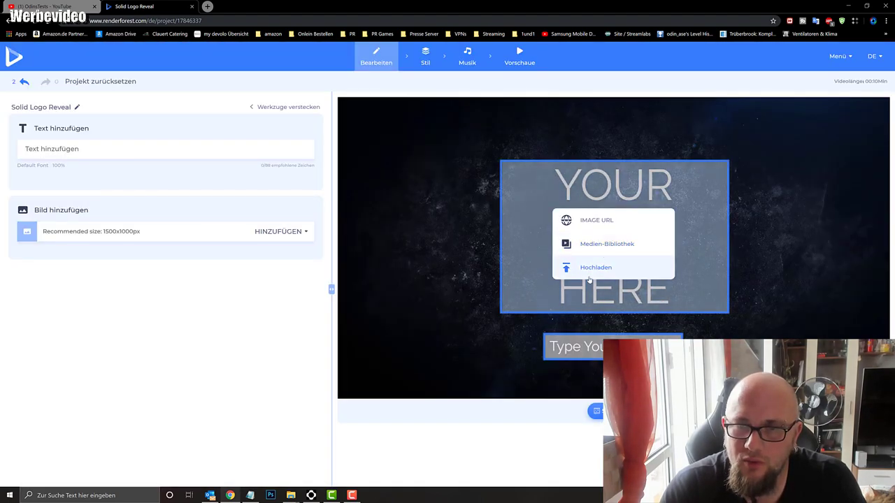
{"action": "left_click", "coordinate": [607, 245]}
{"action": "left_click", "coordinate": [60, 172]}
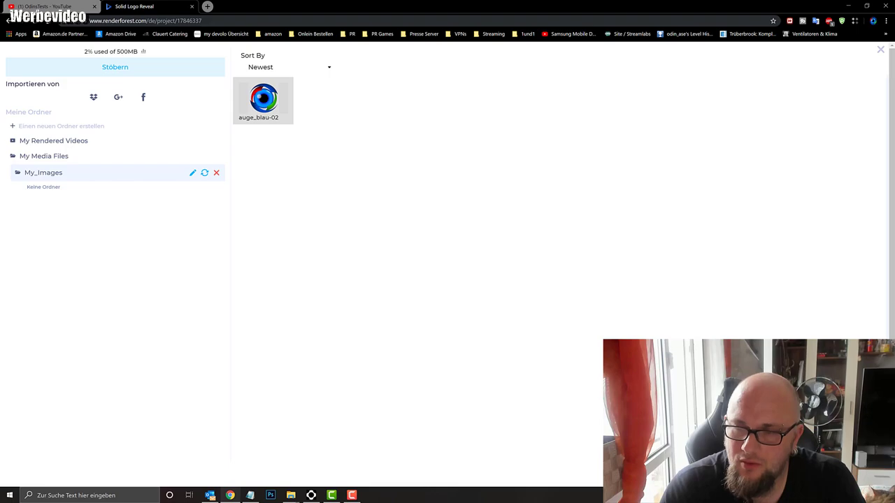
{"action": "left_click", "coordinate": [263, 100]}
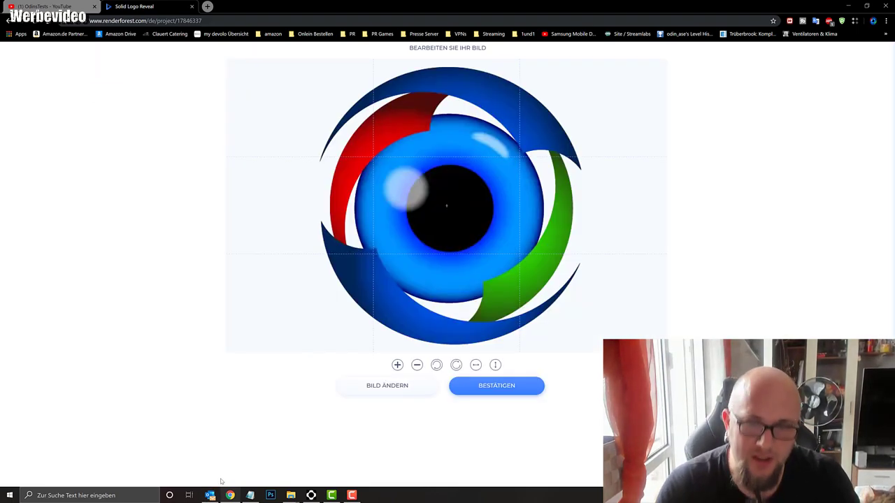
{"action": "left_click", "coordinate": [493, 386]}
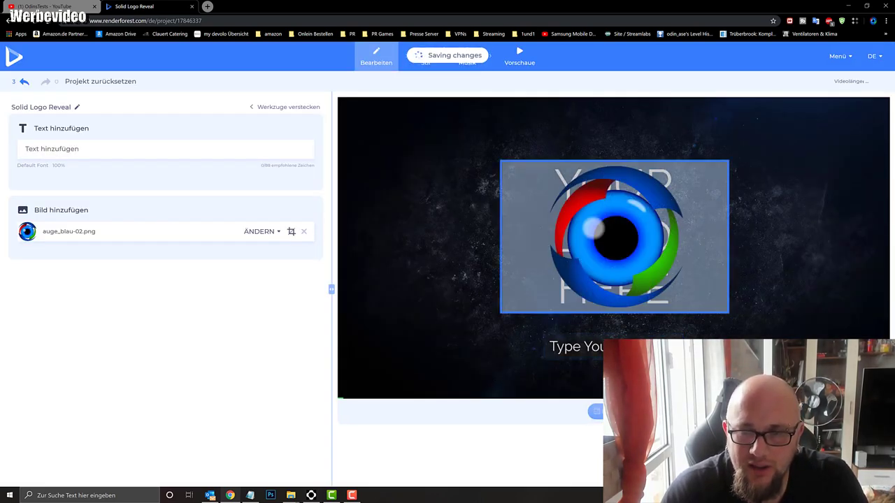
{"action": "left_click", "coordinate": [572, 346]}
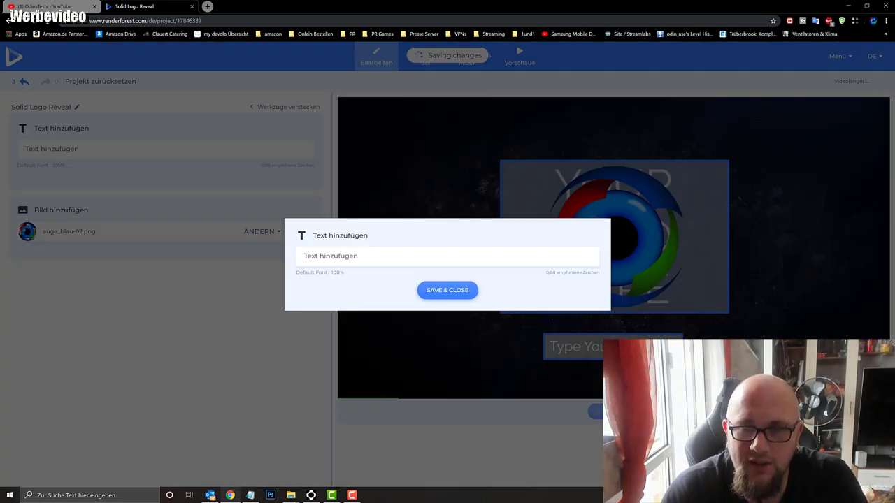
Enter the caption 'OdinsTests' at 120% font size and save it
{"action": "left_click", "coordinate": [360, 257]}
{"action": "left_click_drag", "start_coordinate": [378, 274], "coordinate": [403, 273]}
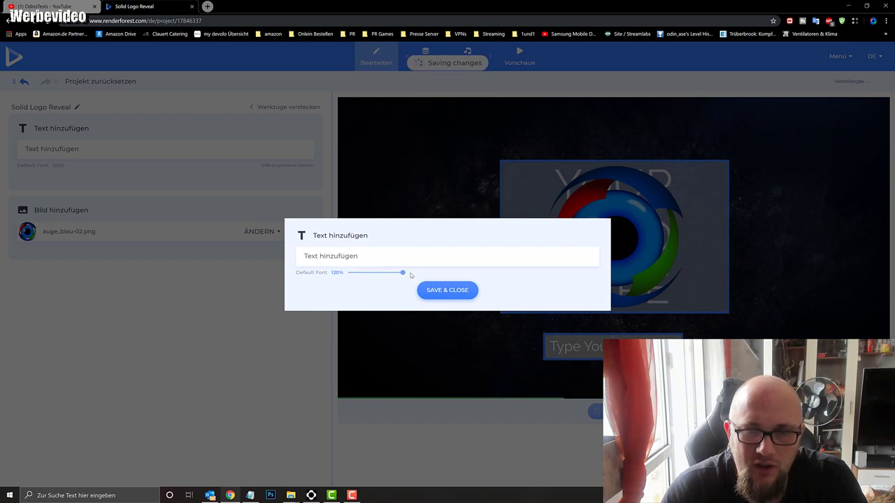
{"action": "left_click", "coordinate": [379, 256]}
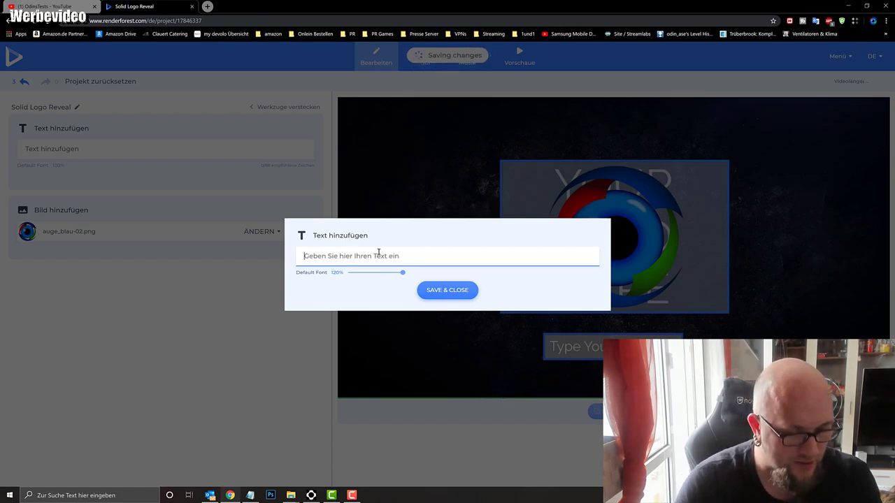
{"action": "type", "text": "Odin"}
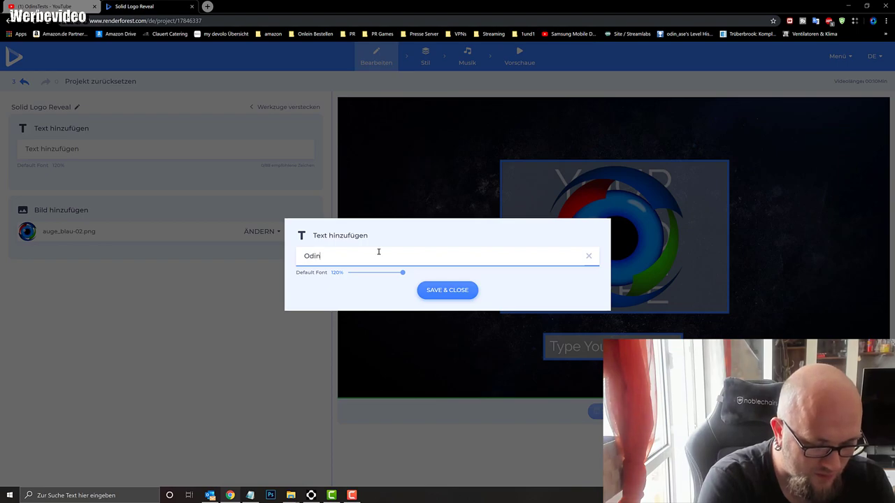
{"action": "type", "text": "sTests"}
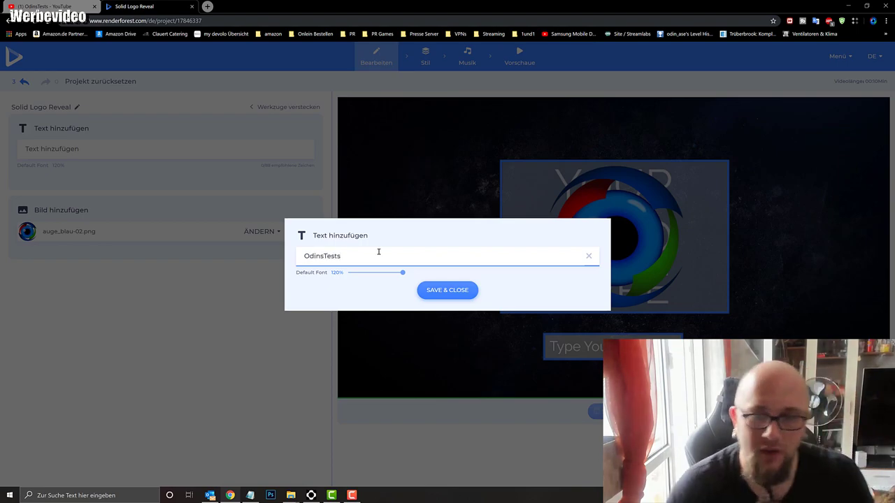
{"action": "left_click", "coordinate": [448, 290]}
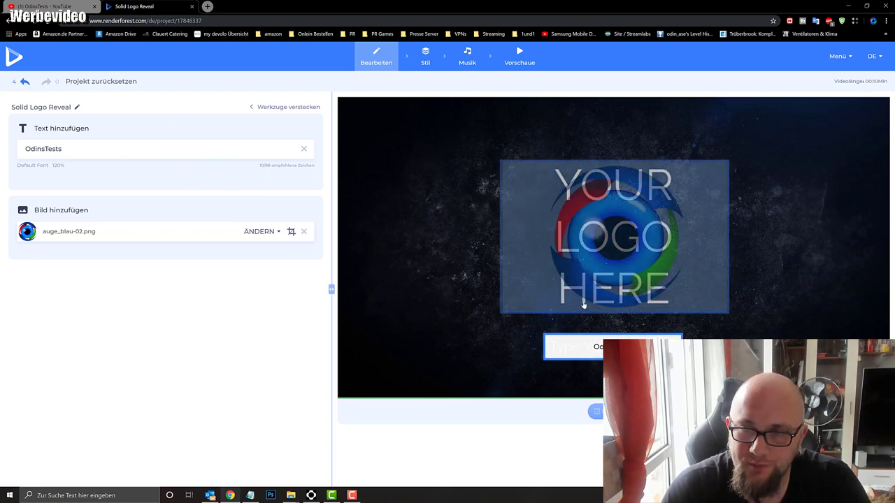
{"action": "left_click", "coordinate": [428, 60]}
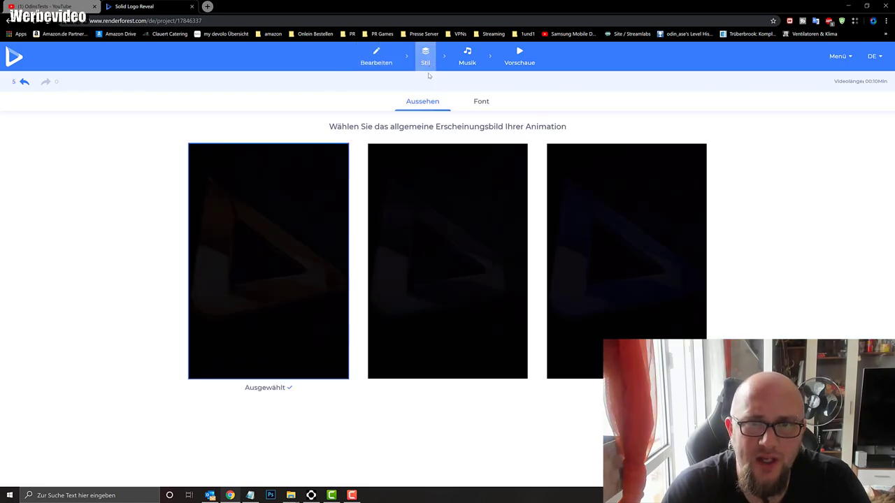
{"action": "left_click", "coordinate": [481, 101]}
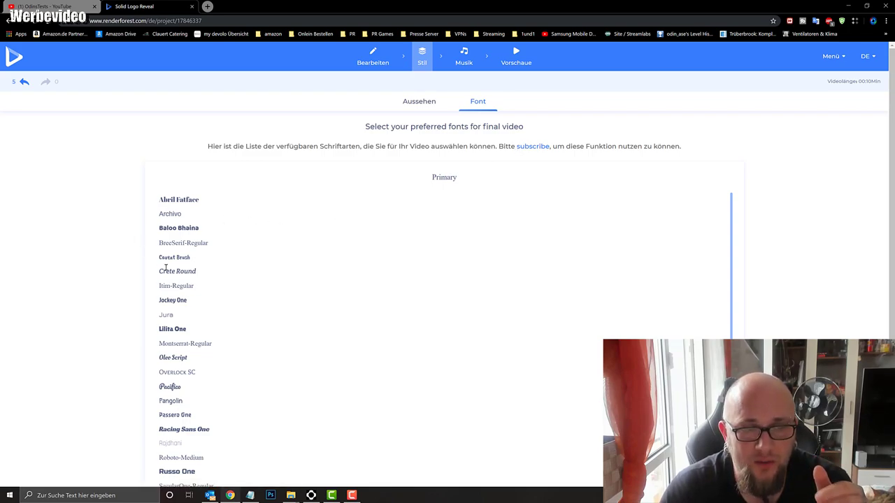
{"action": "scroll", "coordinate": [198, 250], "scroll_direction": "down", "scroll_amount": 1}
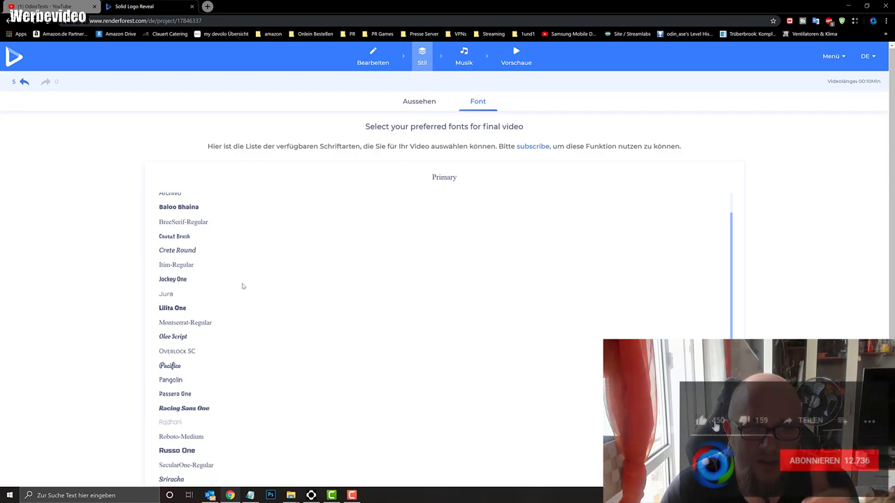
{"action": "scroll", "coordinate": [270, 296], "scroll_direction": "up", "scroll_amount": 1}
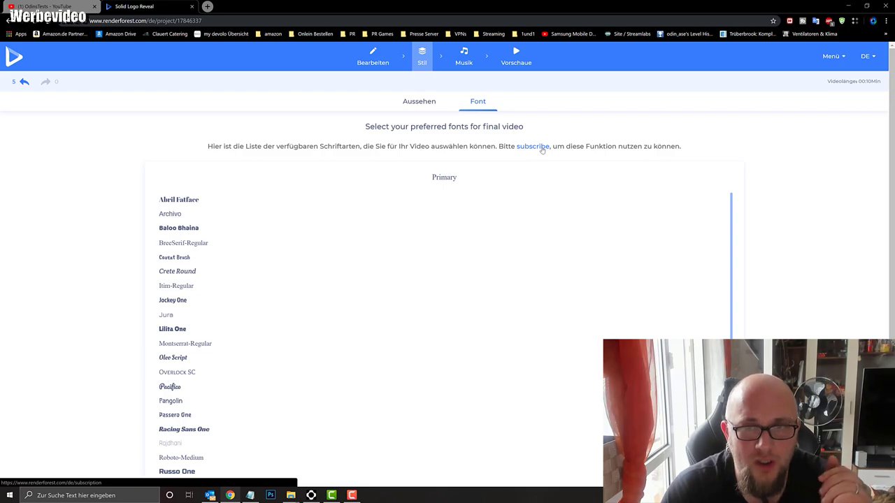
{"action": "left_click", "coordinate": [419, 102]}
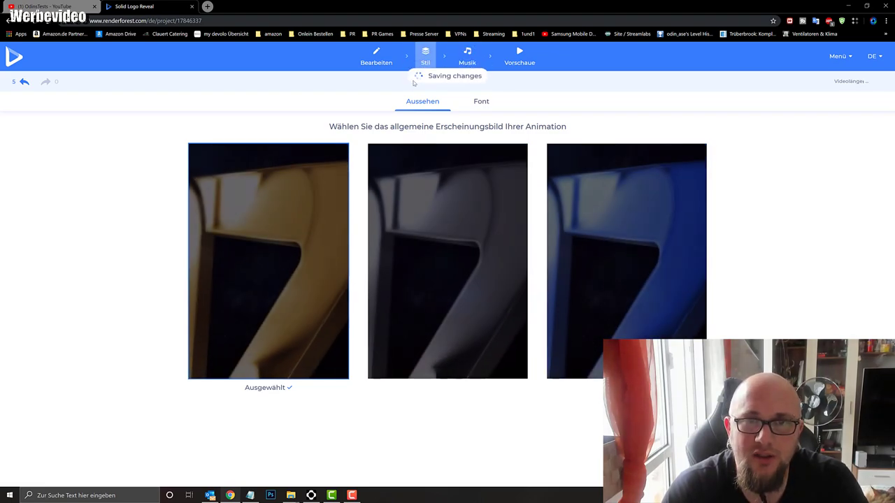
{"action": "left_click", "coordinate": [378, 61]}
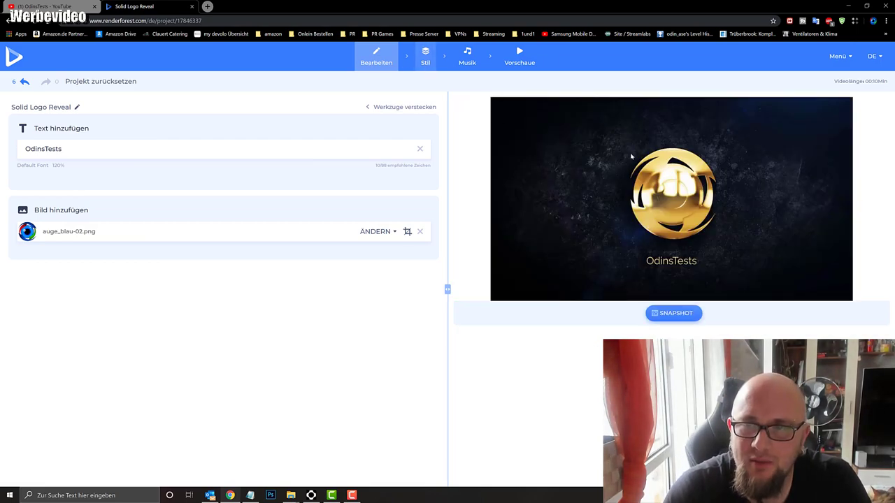
Try the silver style, then apply the blue appearance and review the logo preview
{"action": "left_click", "coordinate": [427, 58]}
{"action": "left_click", "coordinate": [429, 240]}
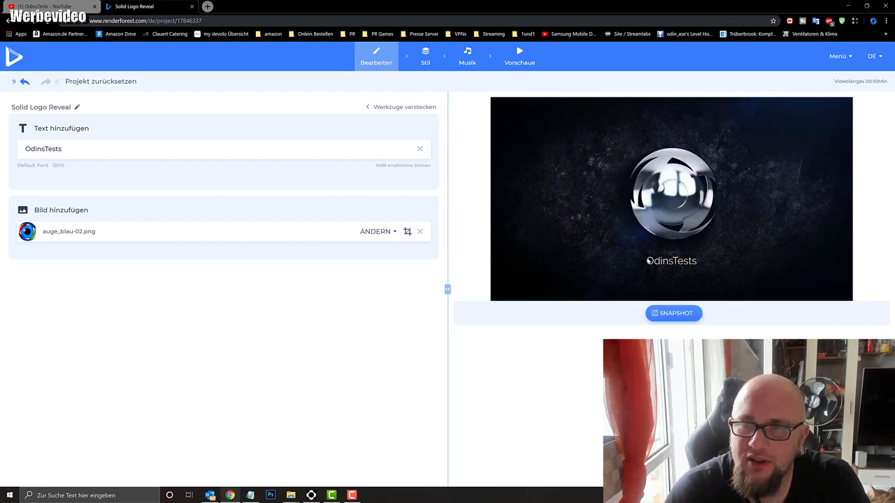
{"action": "left_click", "coordinate": [437, 59]}
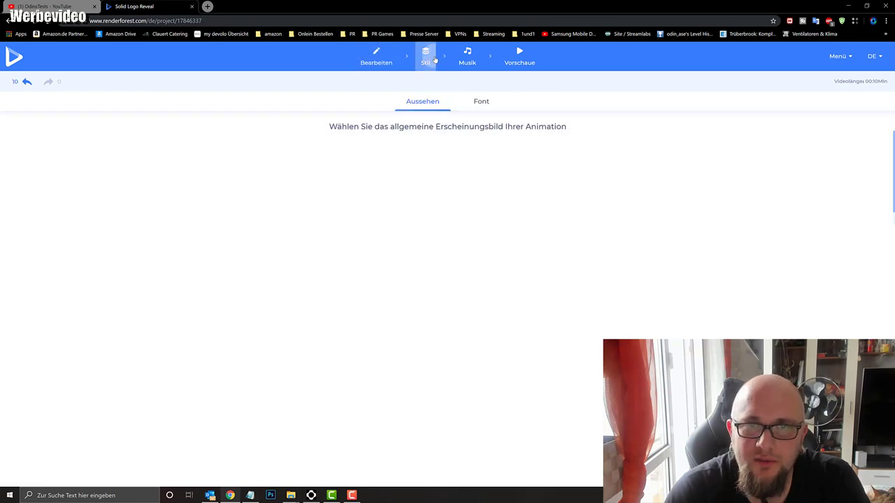
{"action": "left_click", "coordinate": [603, 260]}
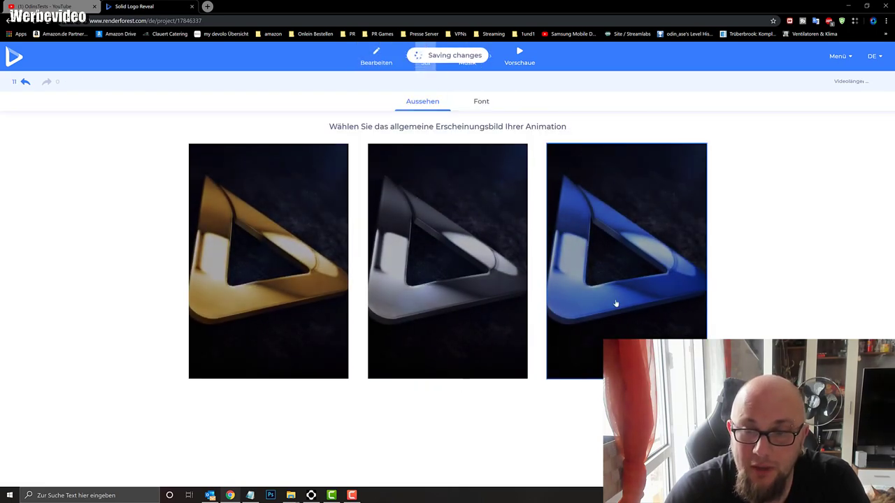
{"action": "left_click", "coordinate": [372, 63]}
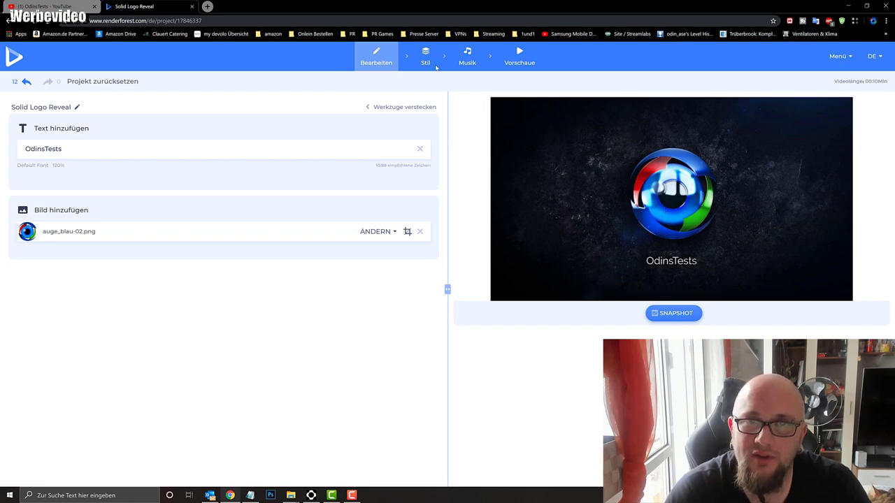
{"action": "left_click", "coordinate": [467, 57]}
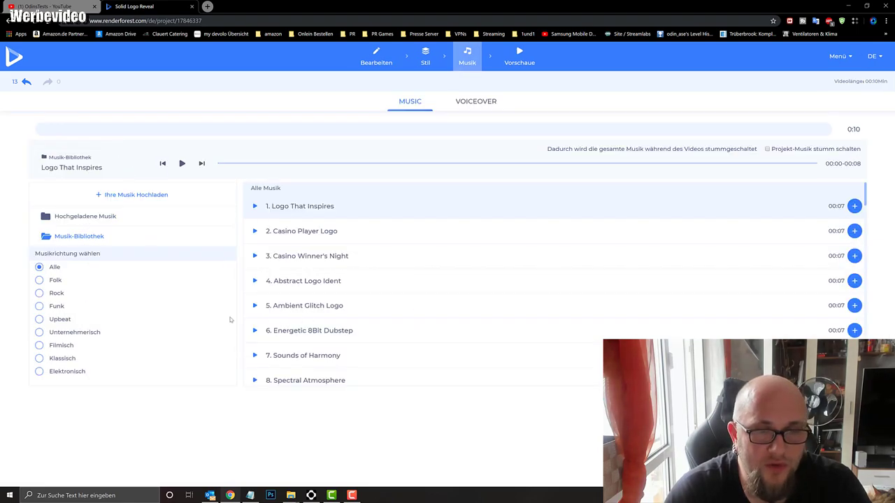
Preview a Rock track, then add the uploaded Odin Master 2.mp3 as music and stop playback
{"action": "left_click", "coordinate": [108, 293]}
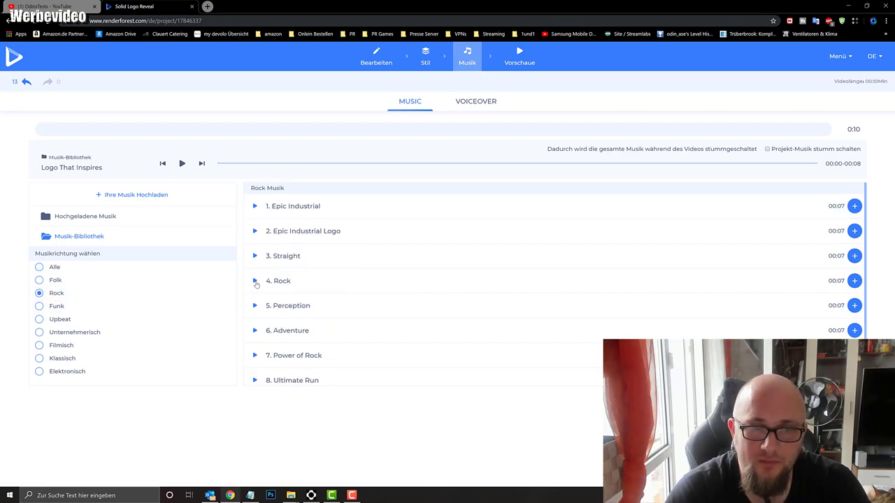
{"action": "left_click", "coordinate": [256, 282]}
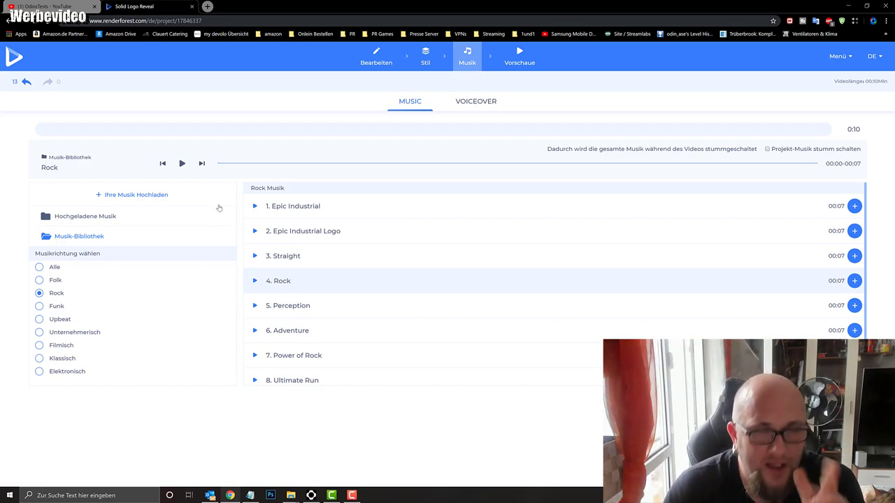
{"action": "left_click", "coordinate": [76, 218]}
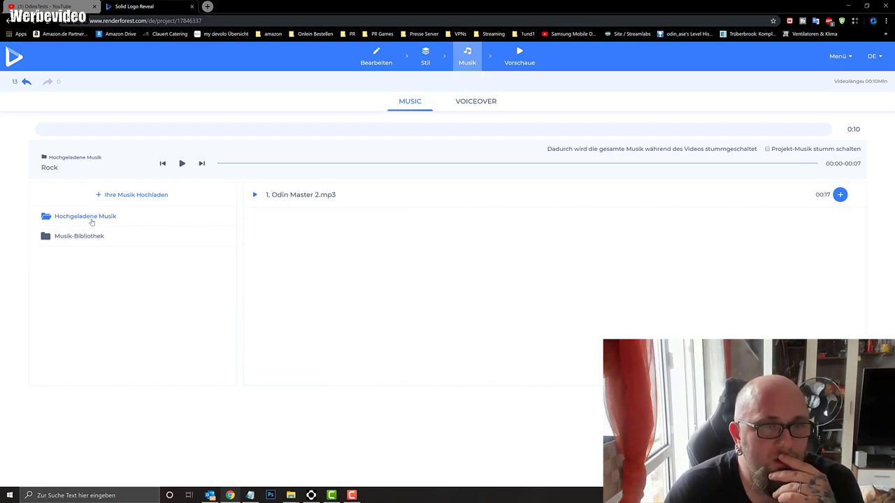
{"action": "left_click", "coordinate": [840, 195]}
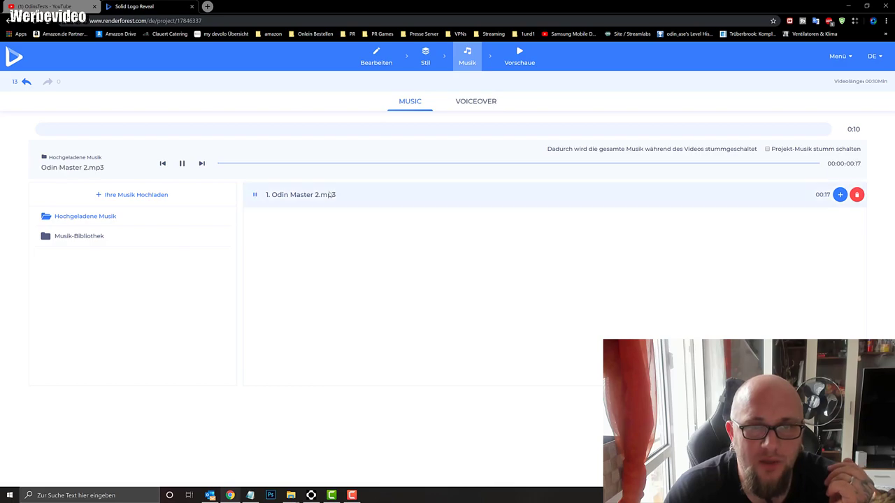
{"action": "left_click", "coordinate": [840, 195]}
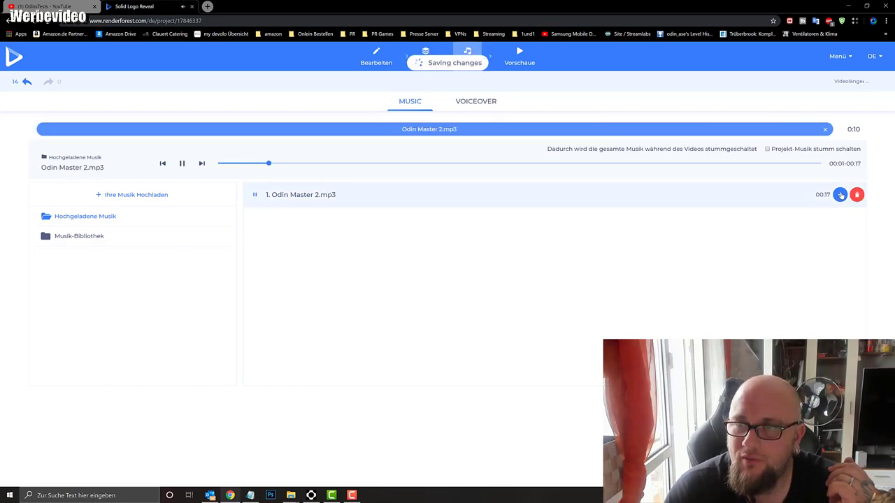
{"action": "left_click", "coordinate": [181, 163]}
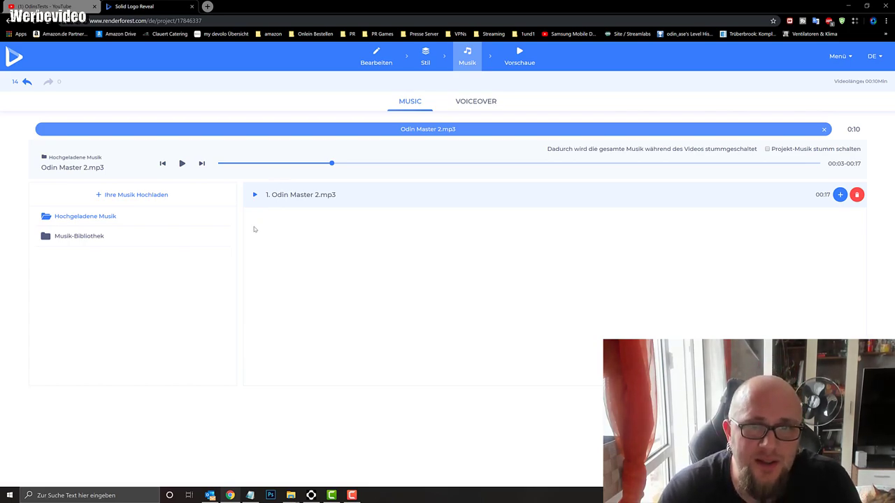
Cancel a voiceover upload without adding a file and move on to the Vorschau step
{"action": "left_click", "coordinate": [482, 105]}
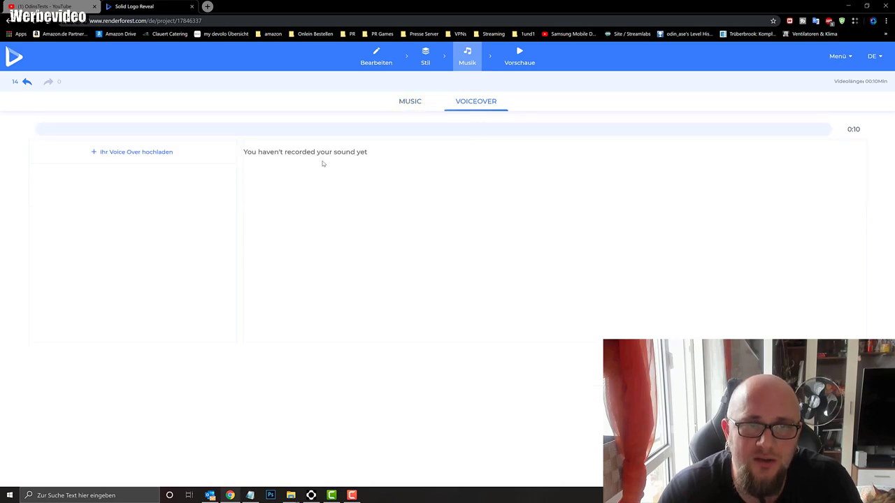
{"action": "left_click", "coordinate": [157, 153]}
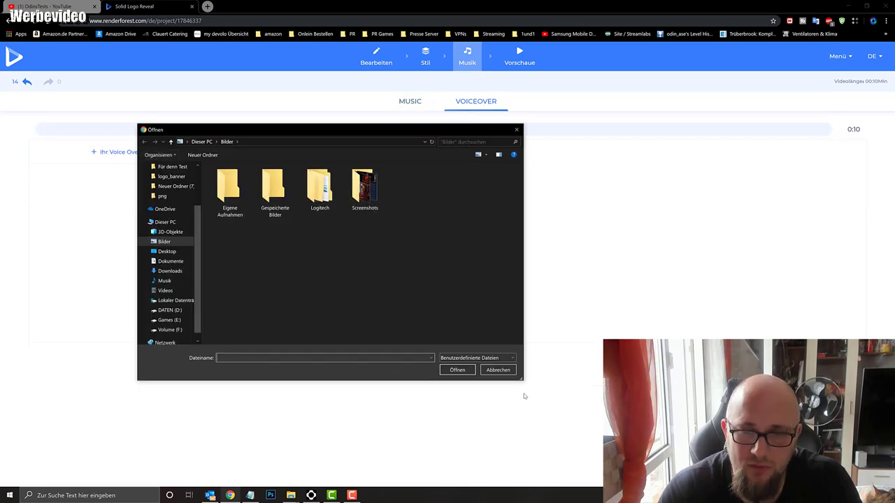
{"action": "left_click", "coordinate": [476, 358]}
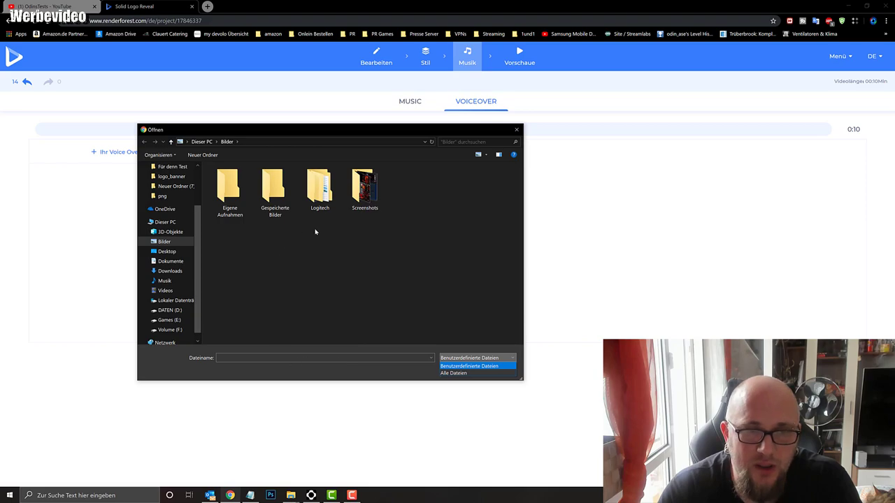
{"action": "left_click", "coordinate": [508, 143]}
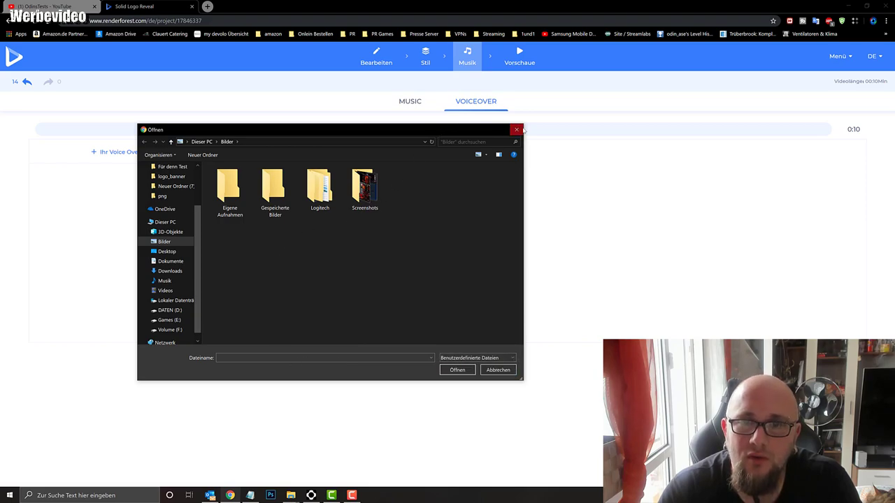
{"action": "left_click", "coordinate": [518, 130]}
{"action": "left_click", "coordinate": [518, 63]}
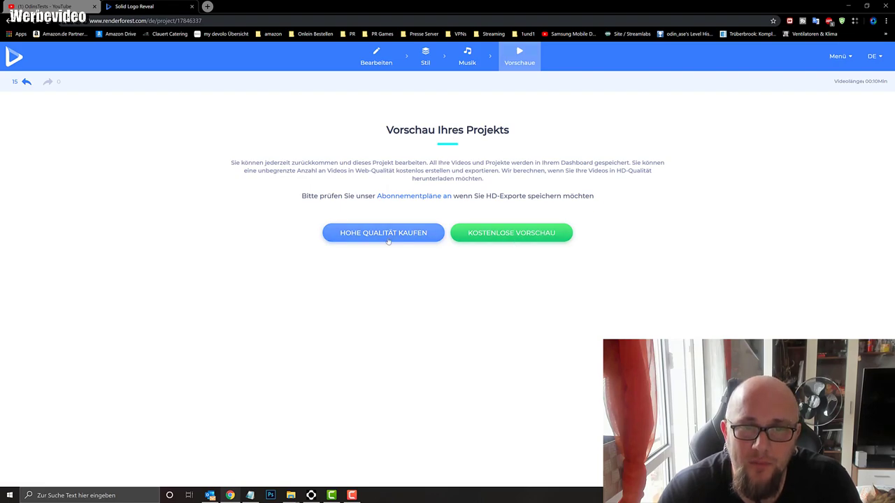
Generate the free preview (KOSTENLOSE VORSCHAU) and scroll through its watch page
{"action": "left_click", "coordinate": [487, 239]}
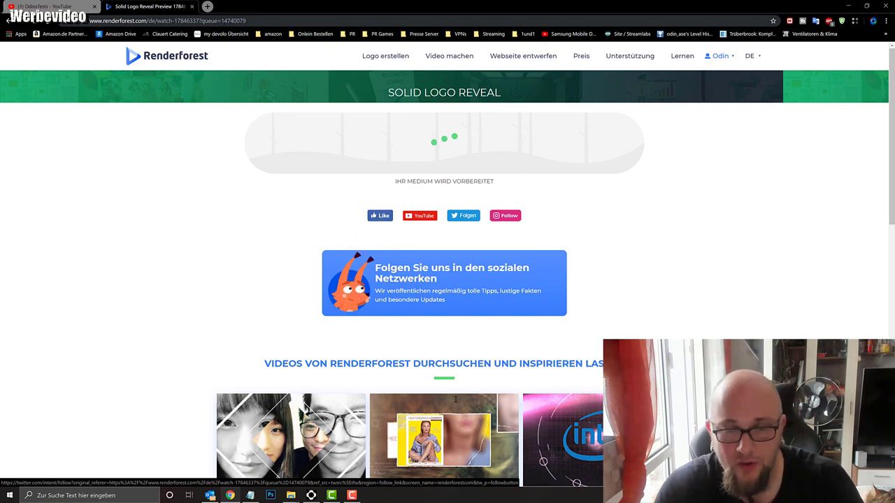
{"action": "scroll", "coordinate": [498, 413], "scroll_direction": "down", "scroll_amount": 4}
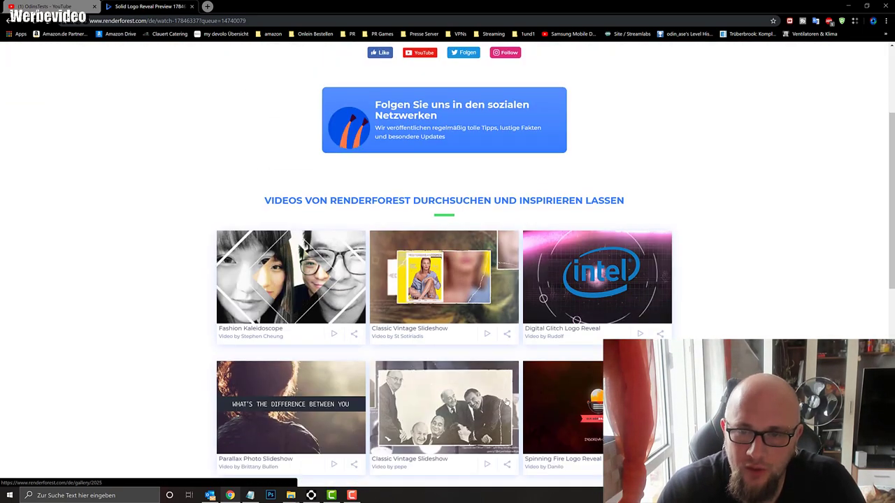
{"action": "scroll", "coordinate": [504, 404], "scroll_direction": "down", "scroll_amount": 1}
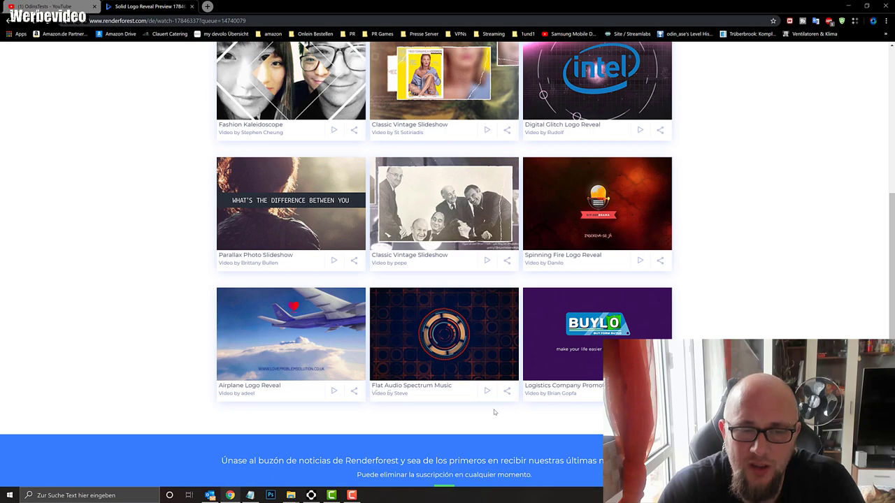
{"action": "scroll", "coordinate": [501, 401], "scroll_direction": "up", "scroll_amount": 1}
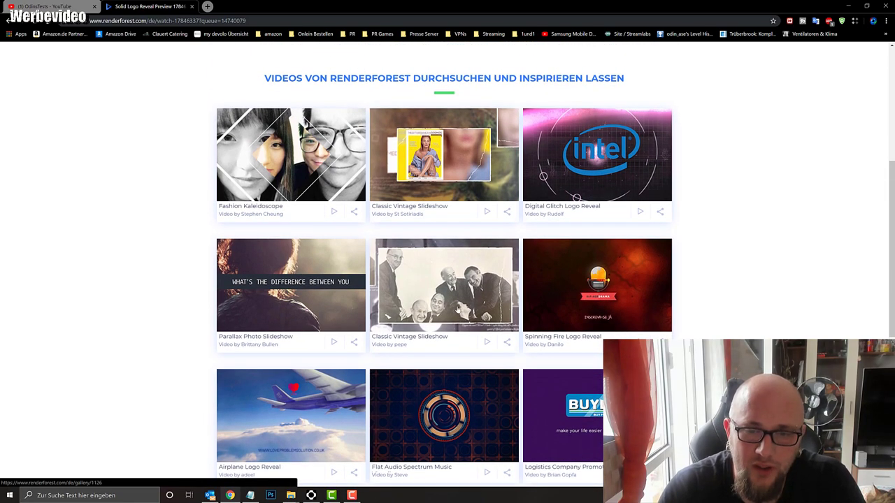
{"action": "scroll", "coordinate": [331, 413], "scroll_direction": "up", "scroll_amount": 3}
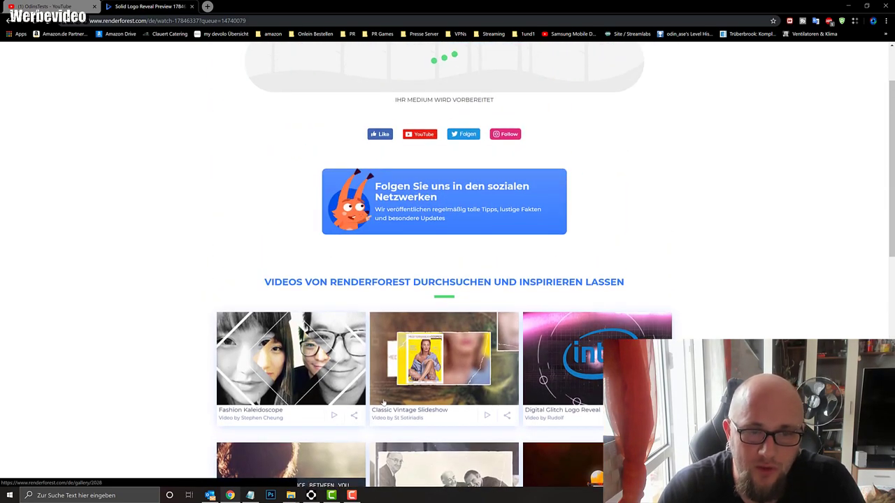
{"action": "scroll", "coordinate": [403, 386], "scroll_direction": "up", "scroll_amount": 1}
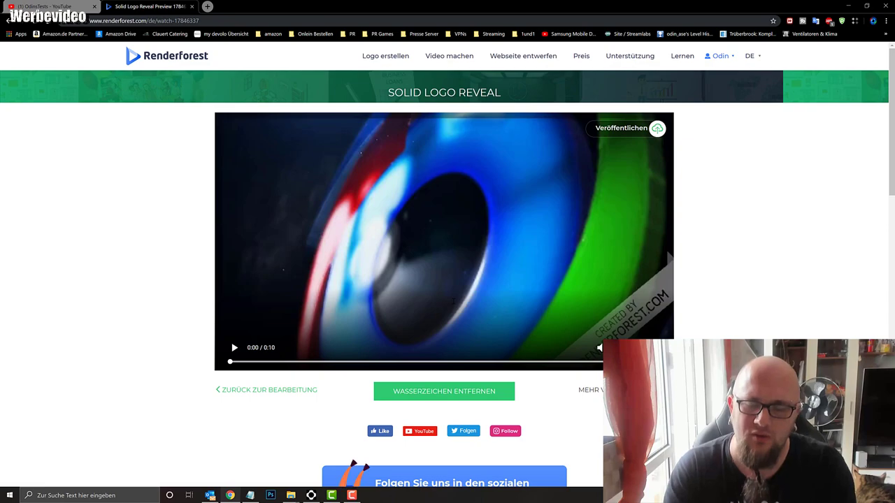
Watch the watermarked preview twice, then go back to the Solides Logo template page
{"action": "mouse_move", "coordinate": [368, 366]}
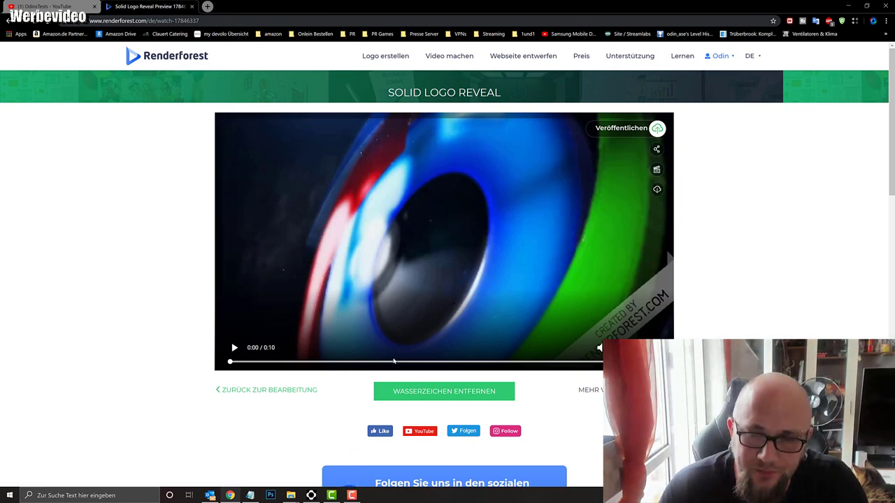
{"action": "left_click", "coordinate": [238, 349]}
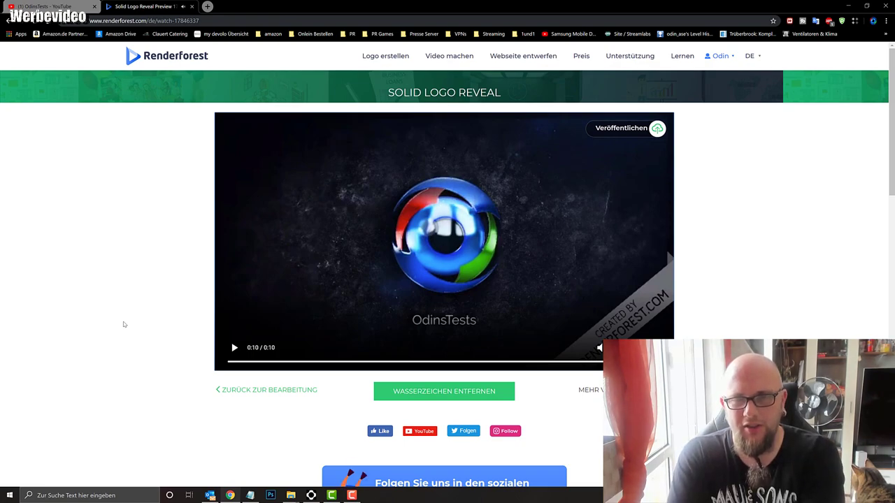
{"action": "mouse_move", "coordinate": [264, 277]}
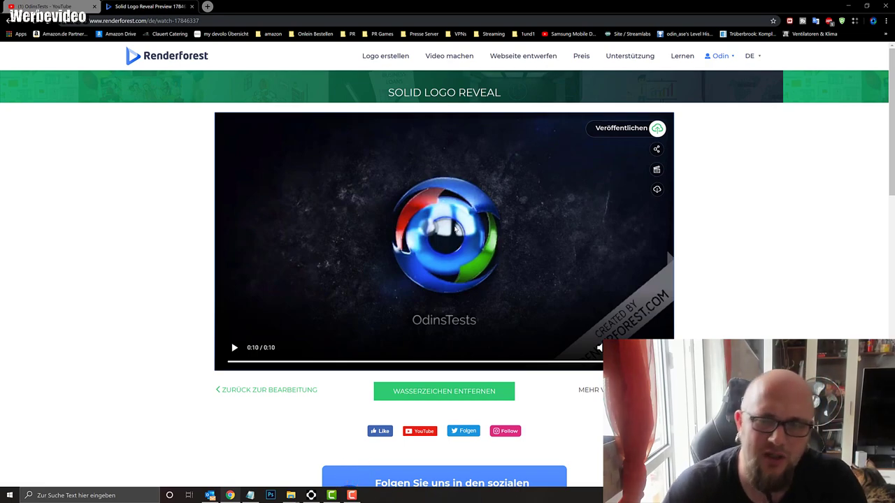
{"action": "left_click", "coordinate": [234, 348]}
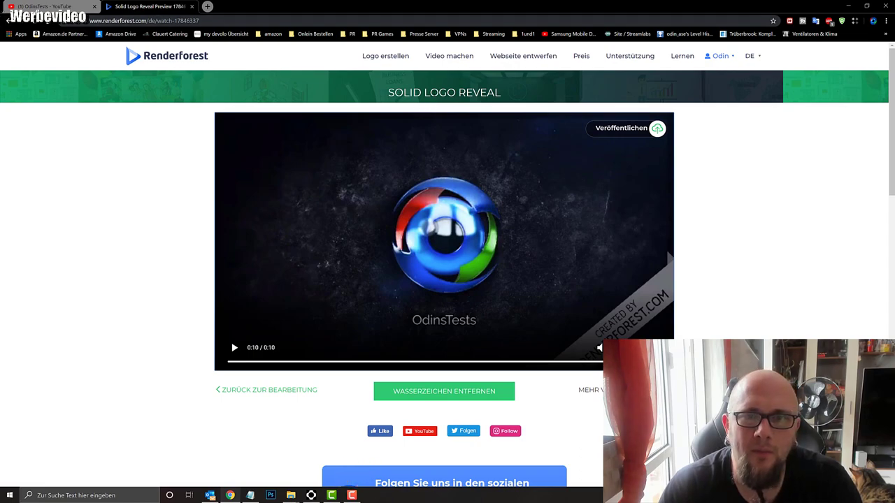
{"action": "left_click", "coordinate": [8, 20]}
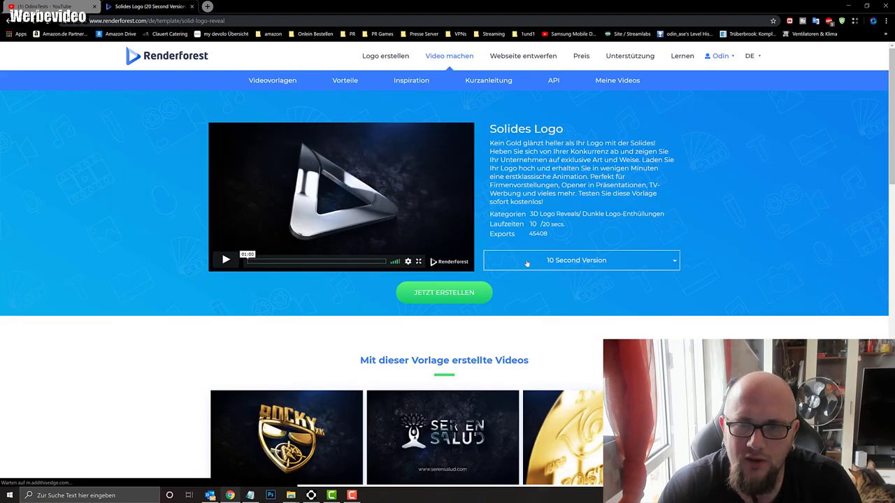
Create a new Solid Logo Reveal project from the template's 20 Second Version
{"action": "left_click", "coordinate": [528, 263]}
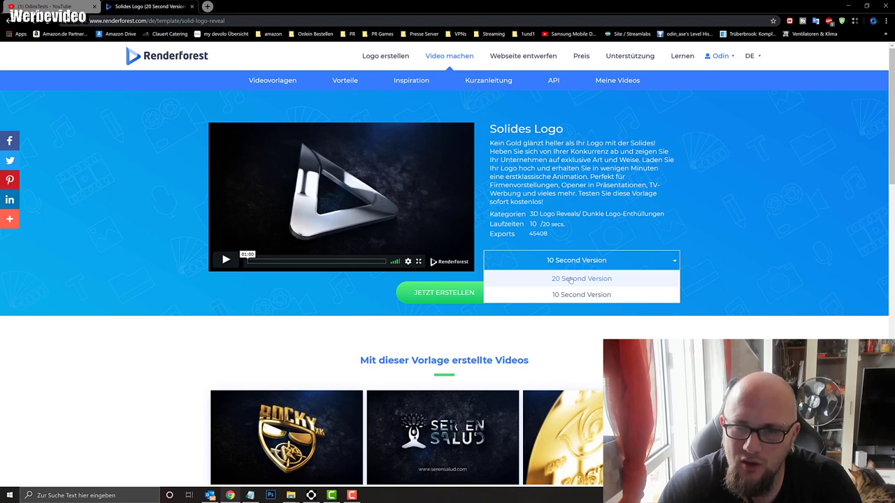
{"action": "left_click", "coordinate": [571, 280]}
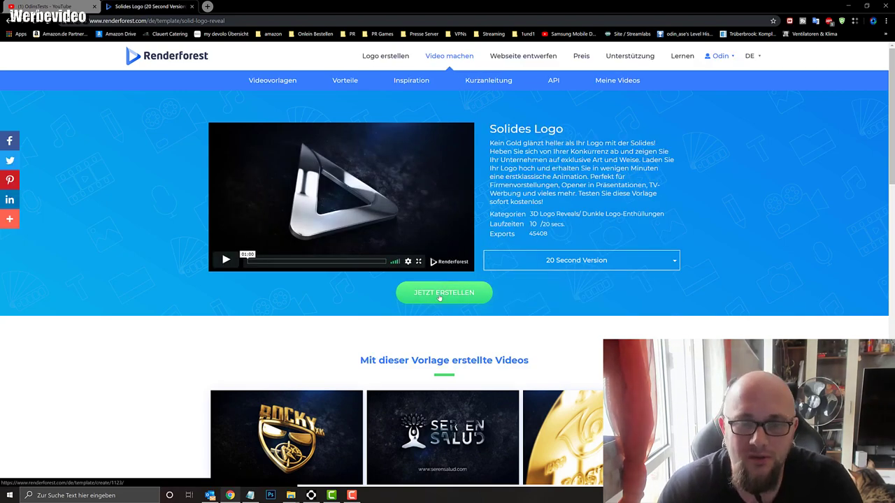
{"action": "left_click", "coordinate": [439, 295]}
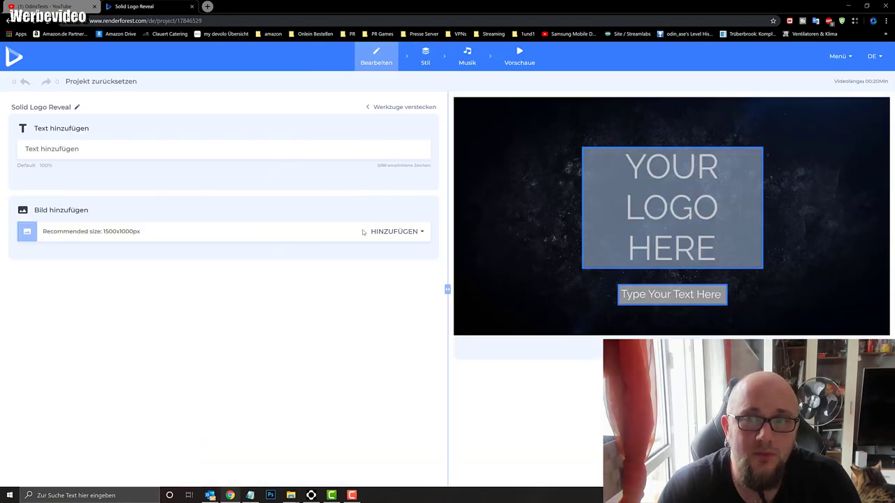
Place the auge_blau-02 eye image from the media library's My_Images folder into the logo slot
{"action": "left_click", "coordinate": [664, 251]}
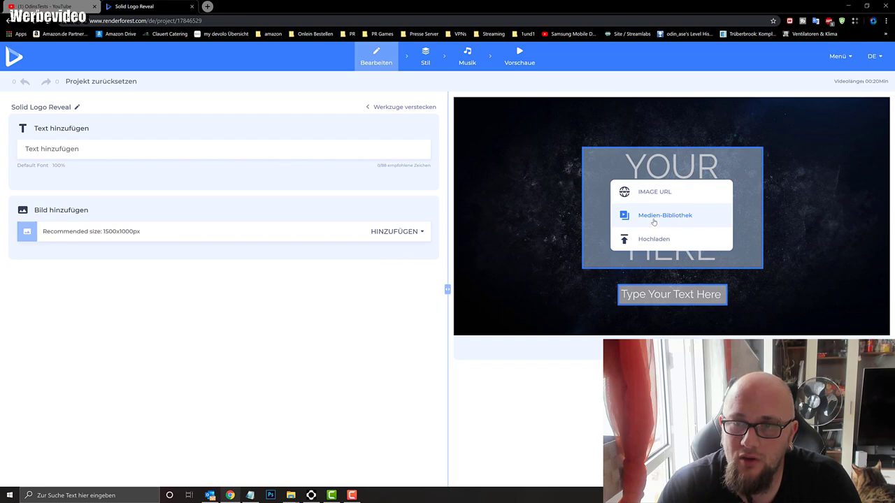
{"action": "left_click", "coordinate": [653, 218]}
{"action": "left_click", "coordinate": [35, 173]}
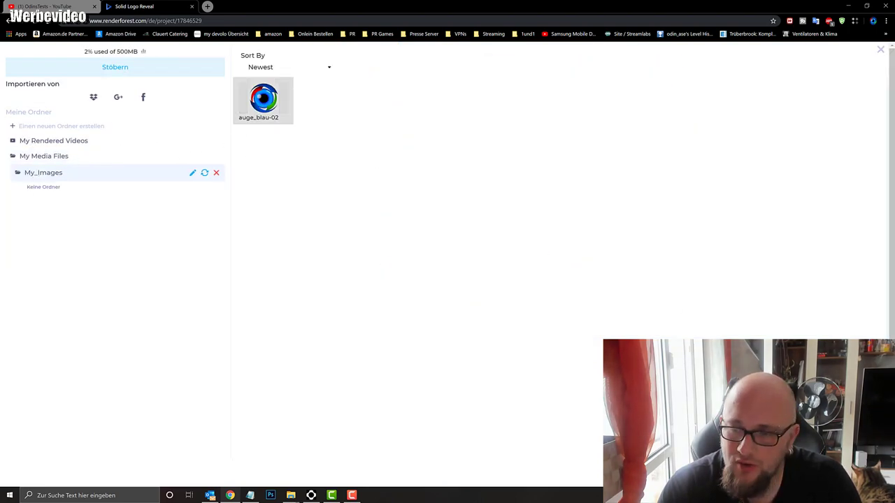
{"action": "left_click", "coordinate": [262, 98]}
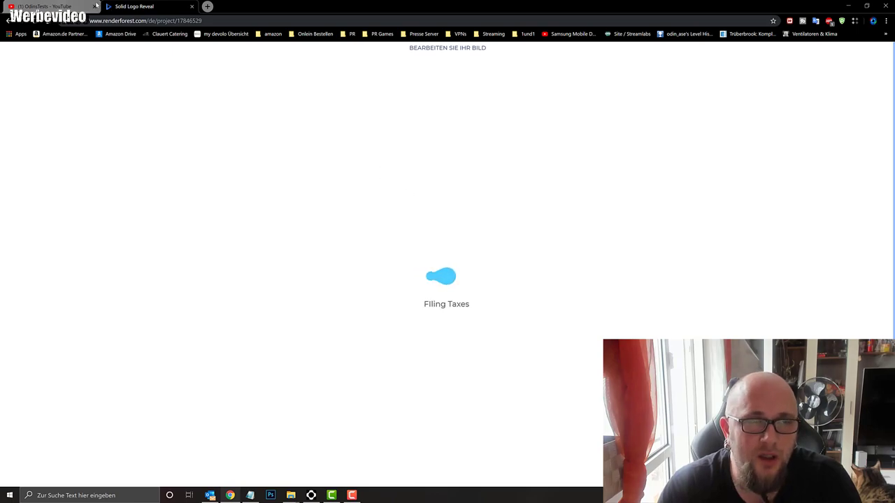
{"action": "left_click", "coordinate": [493, 390]}
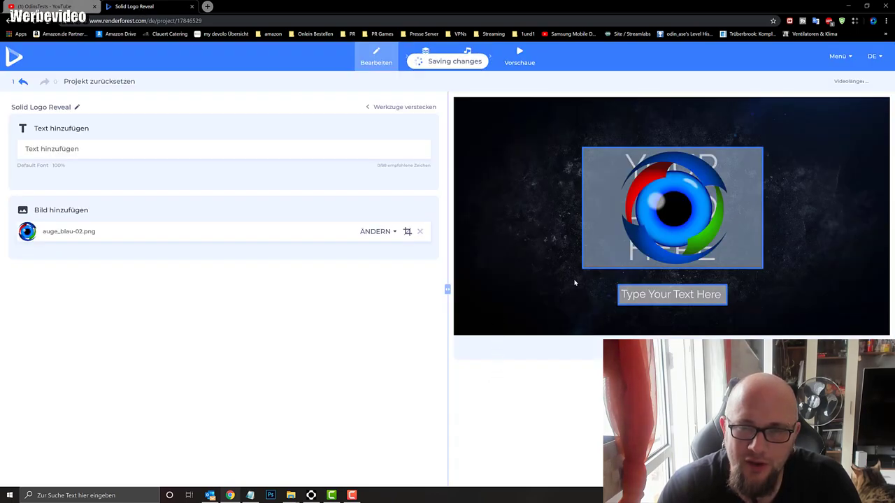
Set the caption below the logo to 'OdinsTests' at 120% font size and save it
{"action": "left_click", "coordinate": [667, 296]}
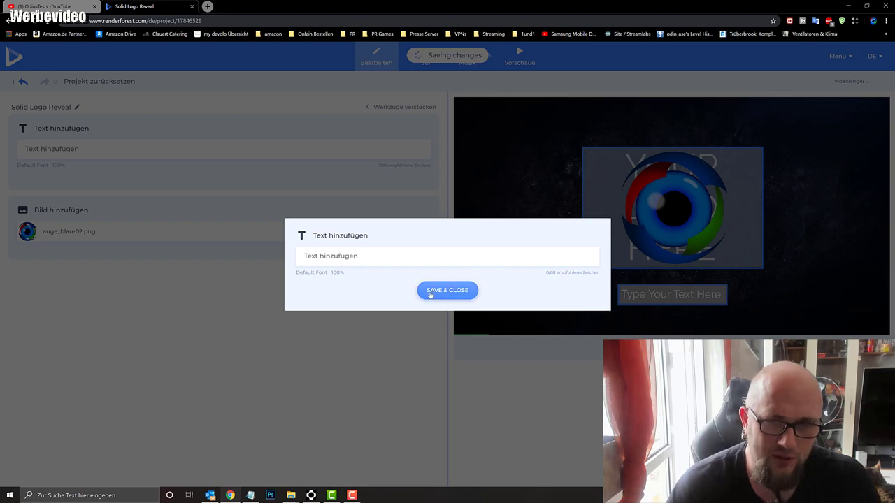
{"action": "left_click", "coordinate": [381, 257]}
{"action": "left_click_drag", "start_coordinate": [377, 274], "coordinate": [402, 273]}
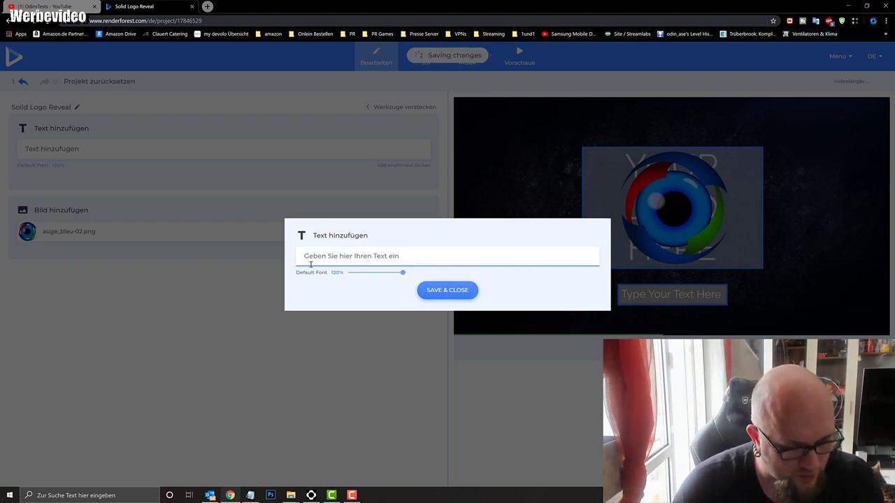
{"action": "type", "text": "Odins"}
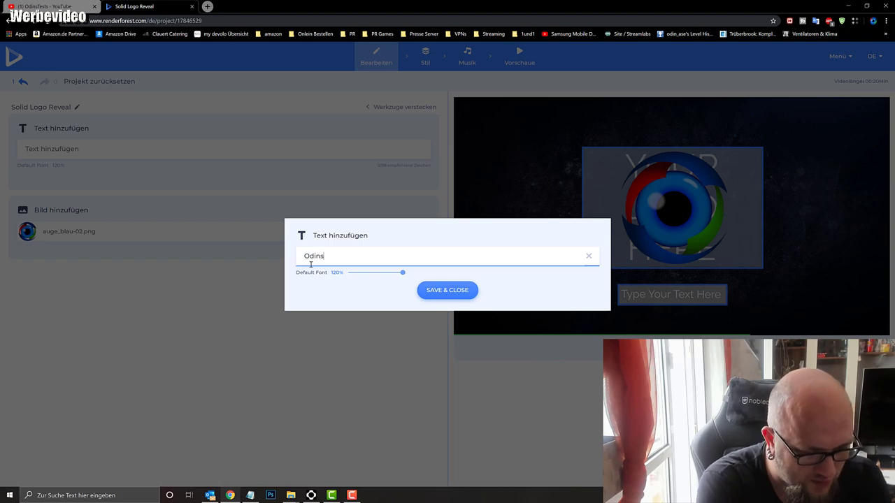
{"action": "type", "text": "Tests"}
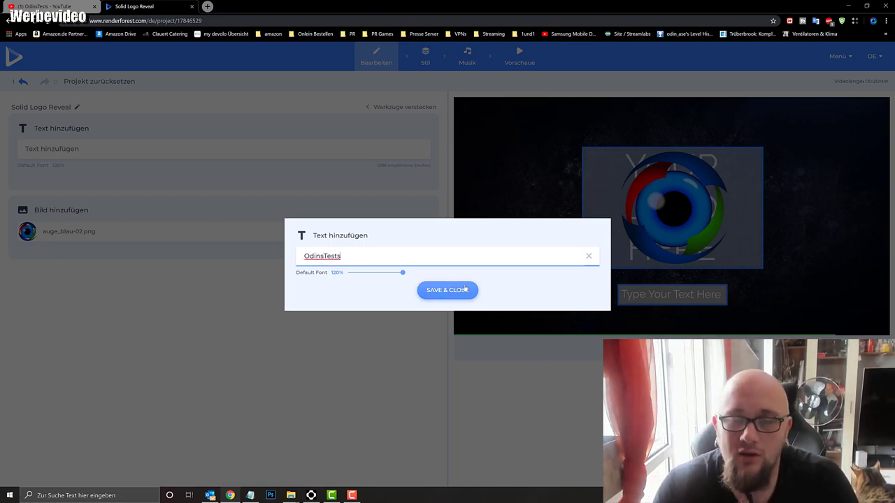
{"action": "left_click", "coordinate": [452, 290]}
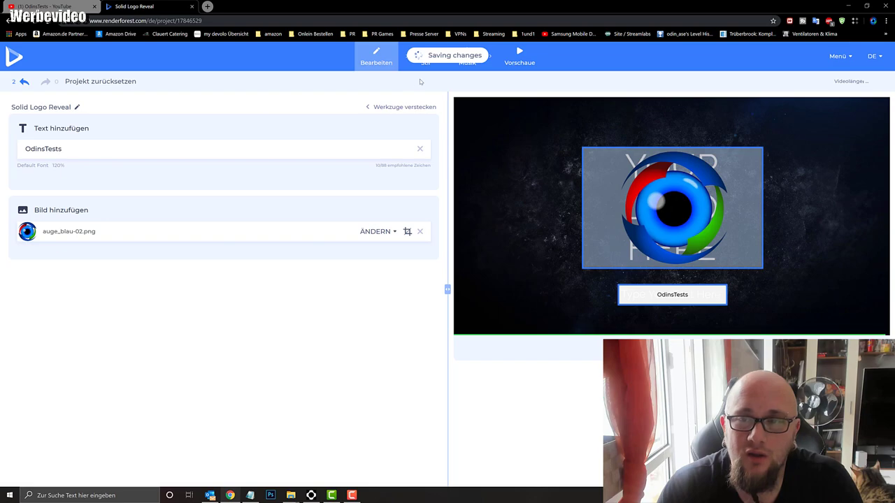
Apply the blue style, use uploaded track Odin Master 2.mp3 as music, and go to preview
{"action": "left_click", "coordinate": [425, 56]}
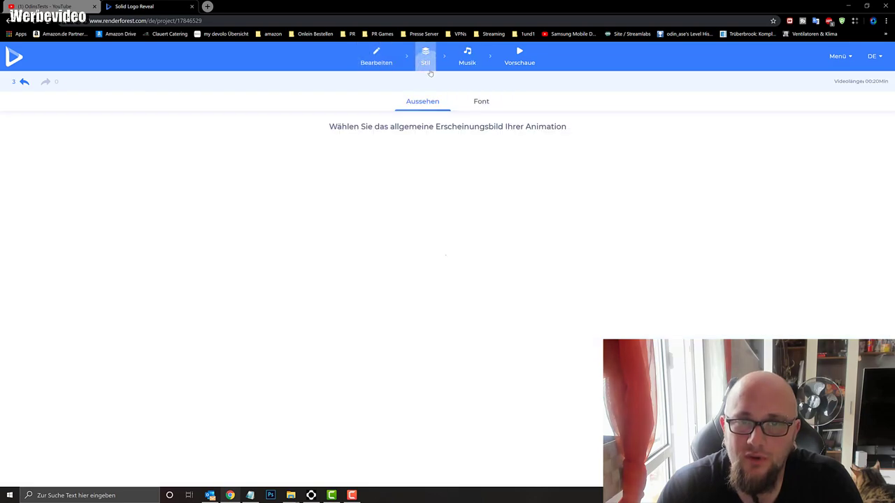
{"action": "left_click", "coordinate": [599, 225]}
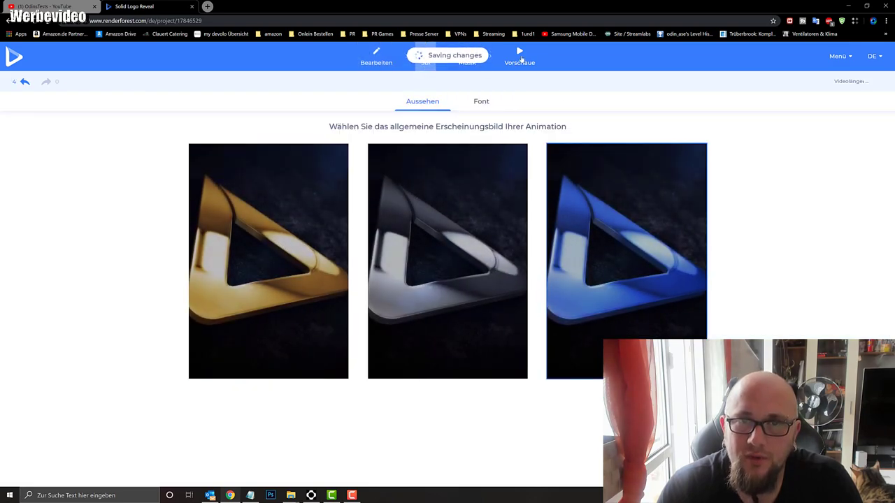
{"action": "left_click", "coordinate": [474, 67]}
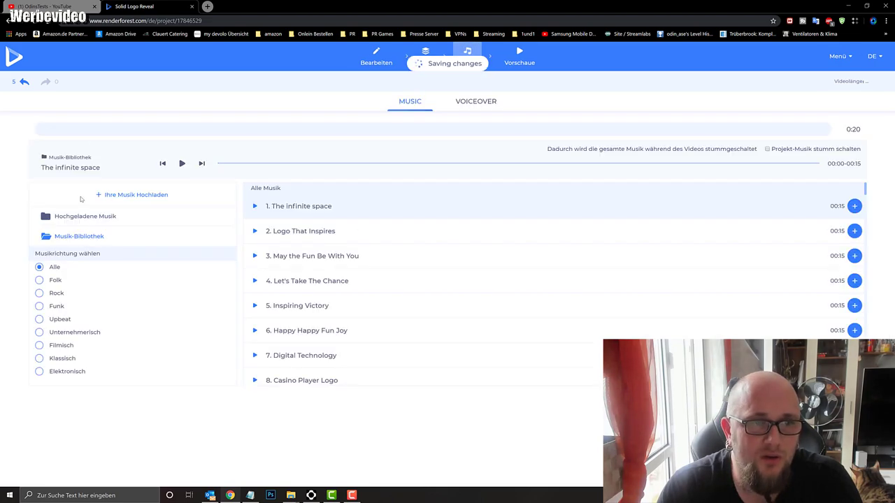
{"action": "left_click", "coordinate": [93, 219]}
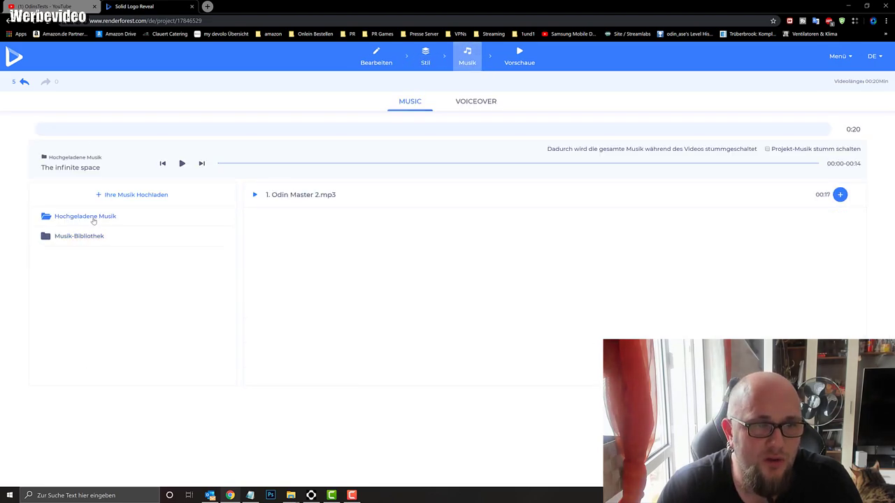
{"action": "left_click", "coordinate": [282, 195]}
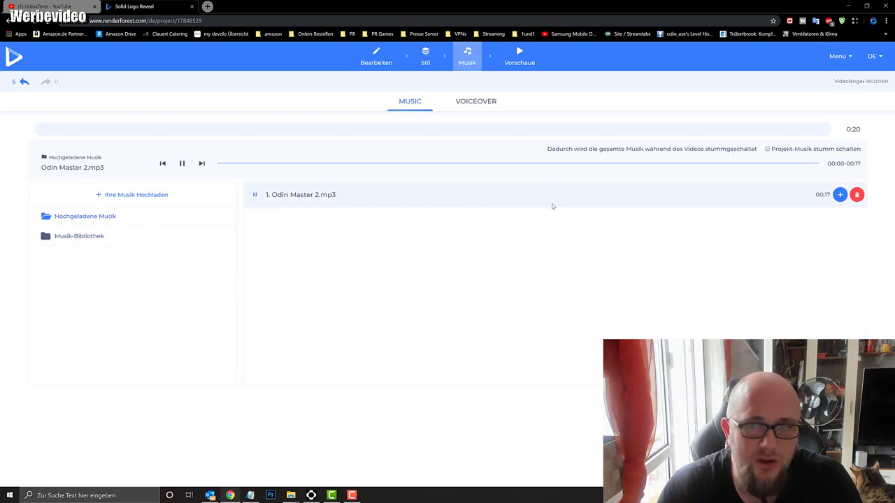
{"action": "left_click", "coordinate": [841, 196]}
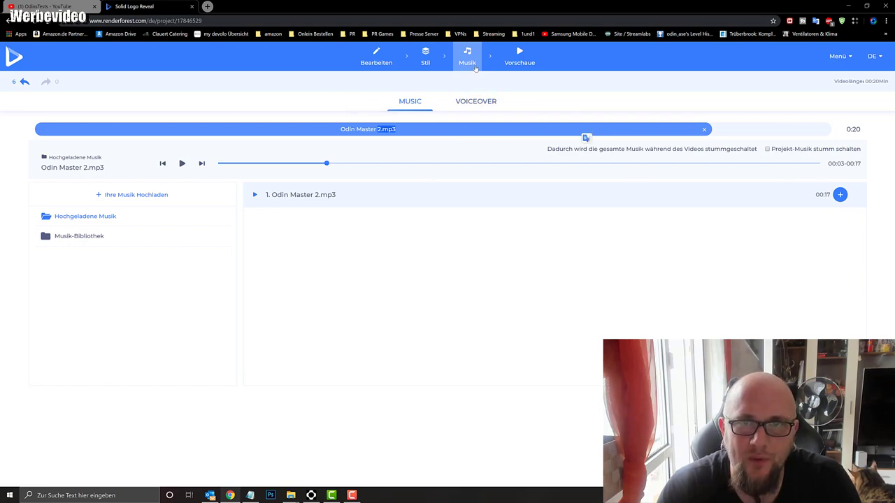
{"action": "left_click", "coordinate": [520, 57]}
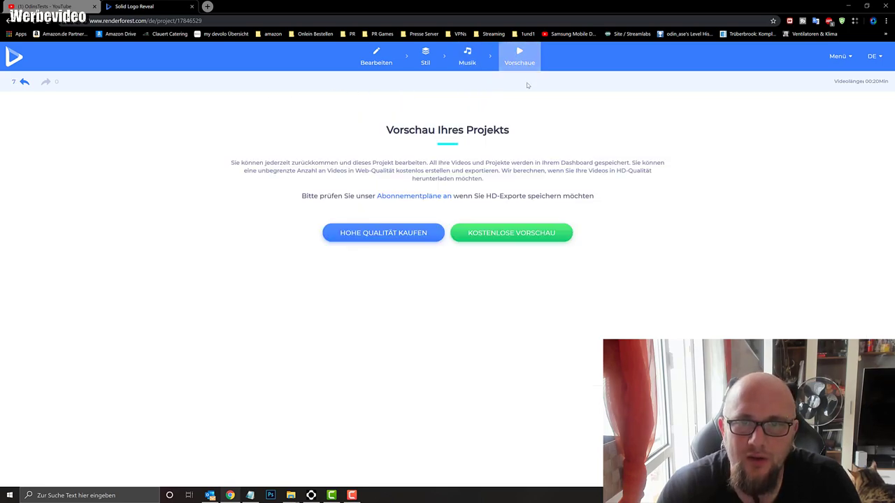
Render the free web-quality preview of the 20-second logo reveal
{"action": "left_click", "coordinate": [527, 232]}
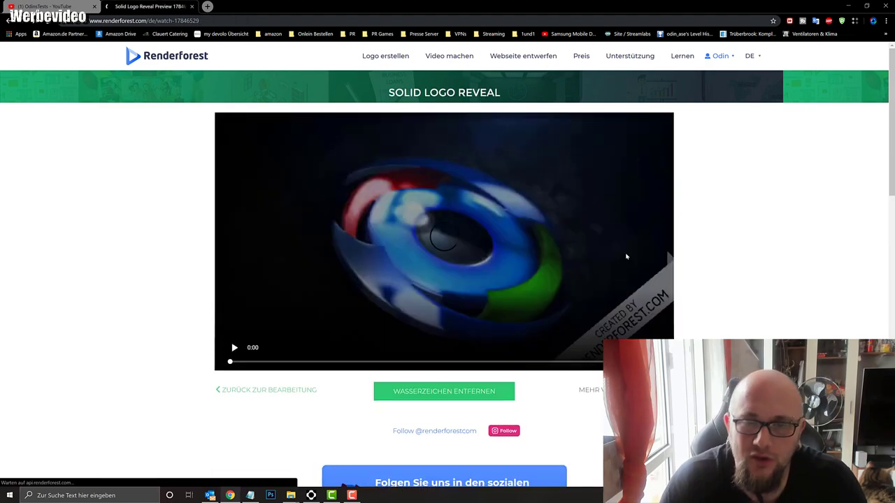
{"action": "left_click", "coordinate": [235, 348]}
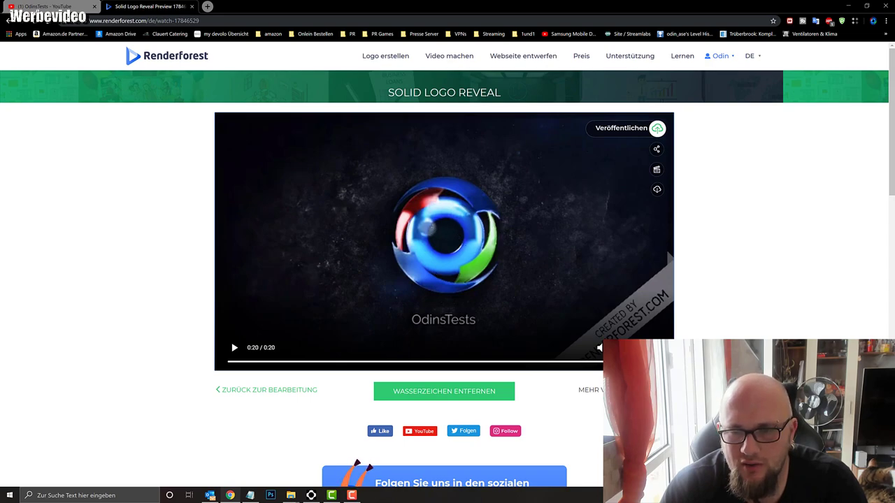
{"action": "key", "text": "Left"}
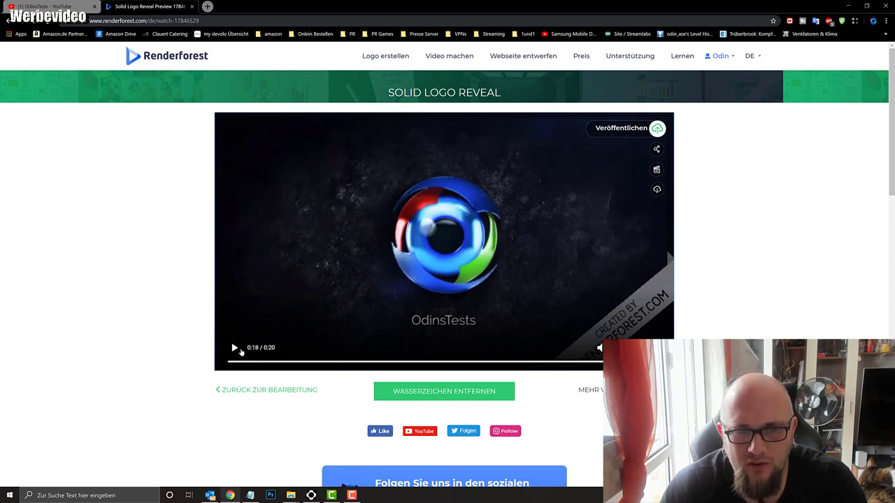
{"action": "left_click", "coordinate": [234, 350]}
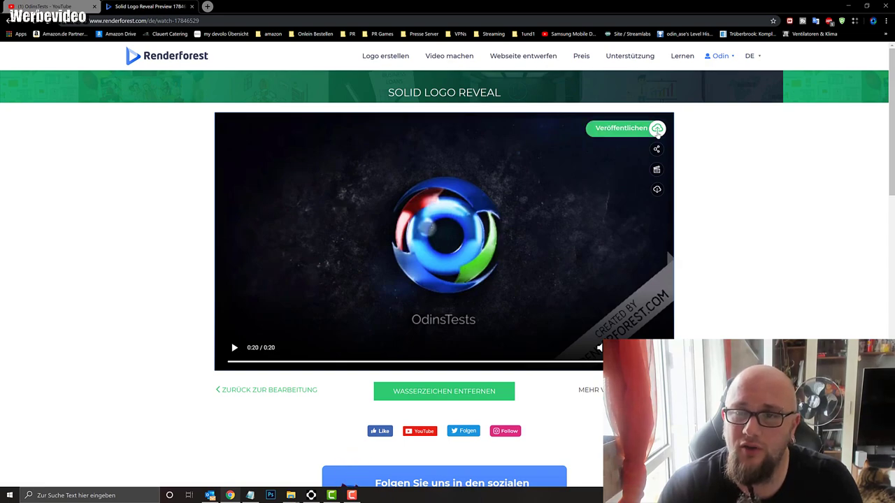
Skip publishing and download the free video as output_free (1).mp4
{"action": "left_click", "coordinate": [657, 130]}
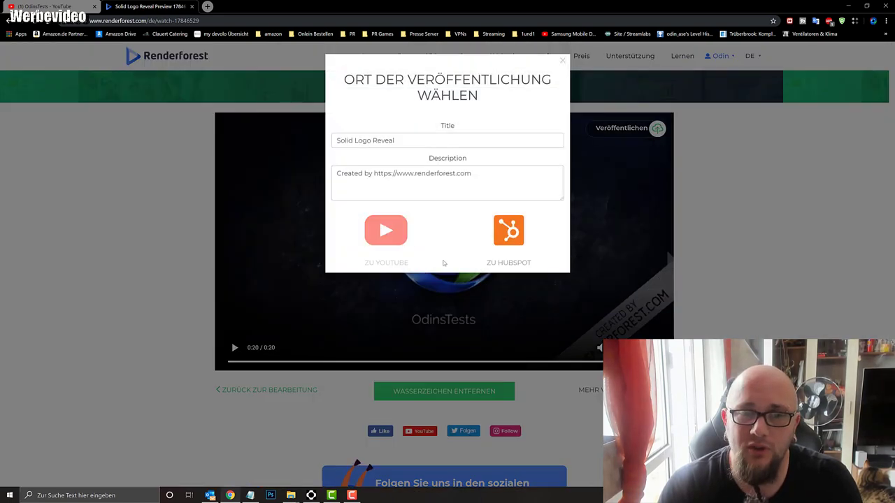
{"action": "left_click", "coordinate": [563, 62]}
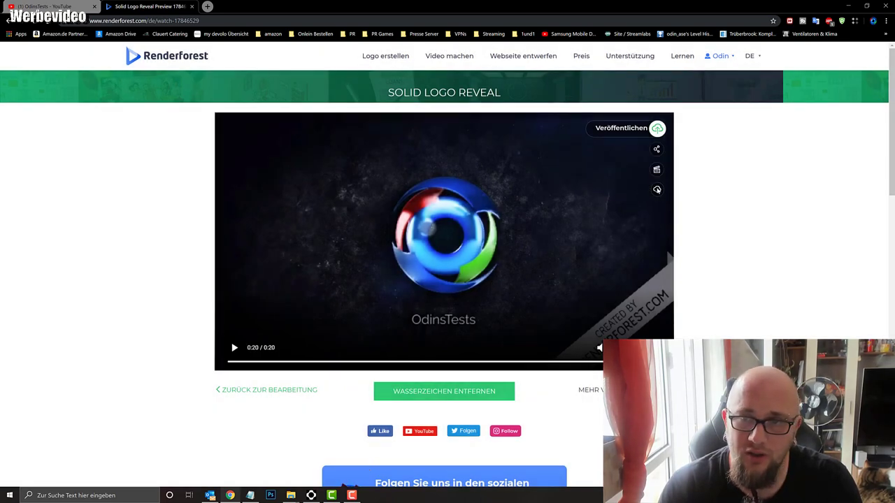
{"action": "left_click", "coordinate": [657, 190]}
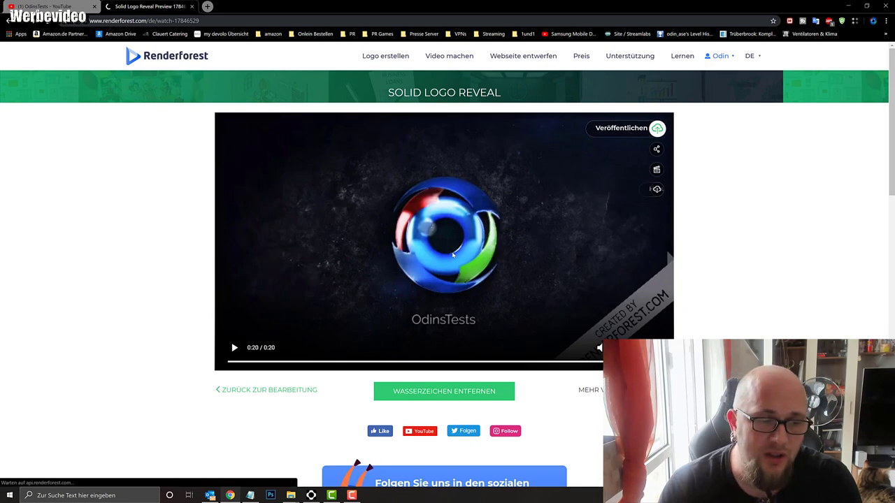